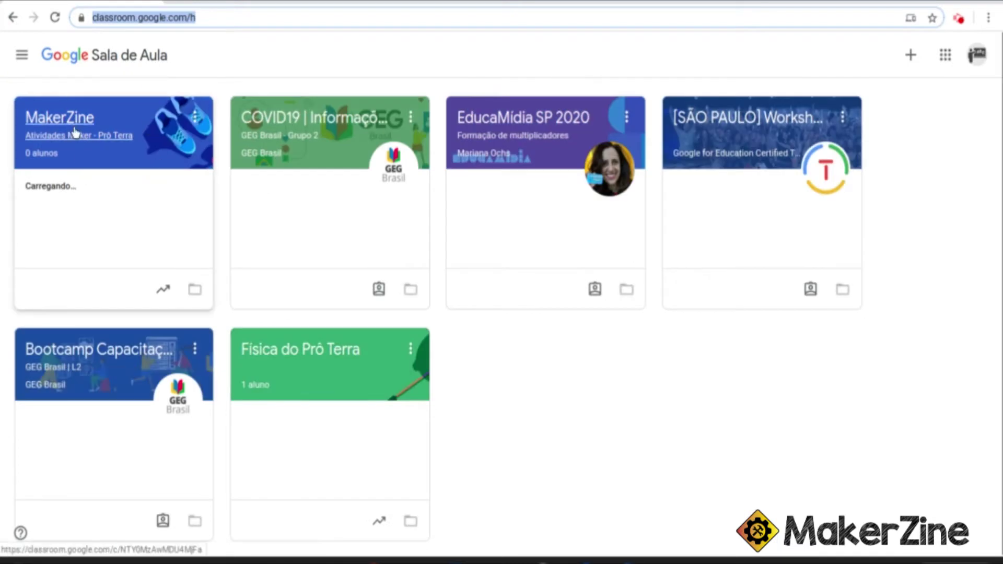
Open the MakerZine class, dismiss the tip about moving posts, and start a new assignment of type Atividade
click(103, 152)
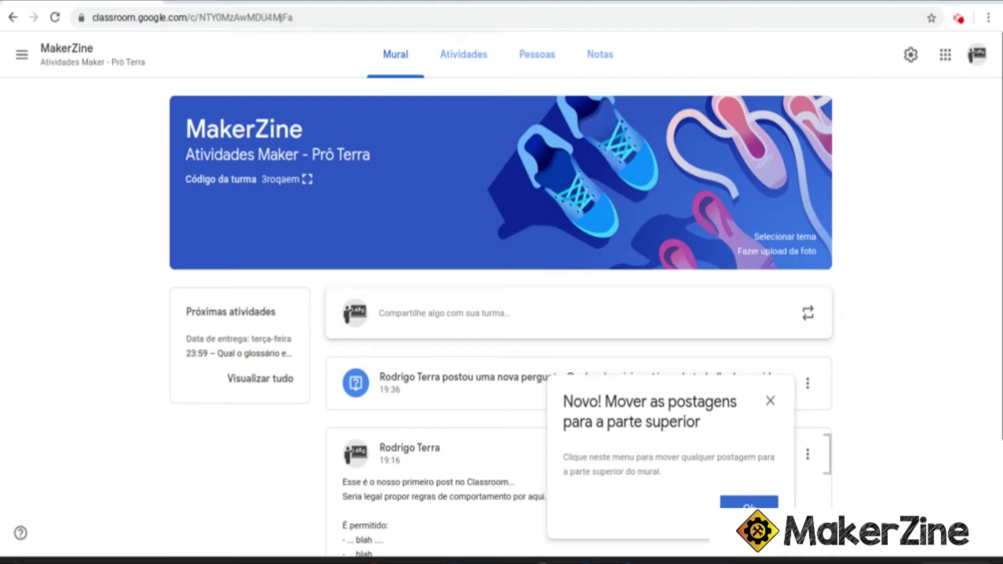
click(748, 502)
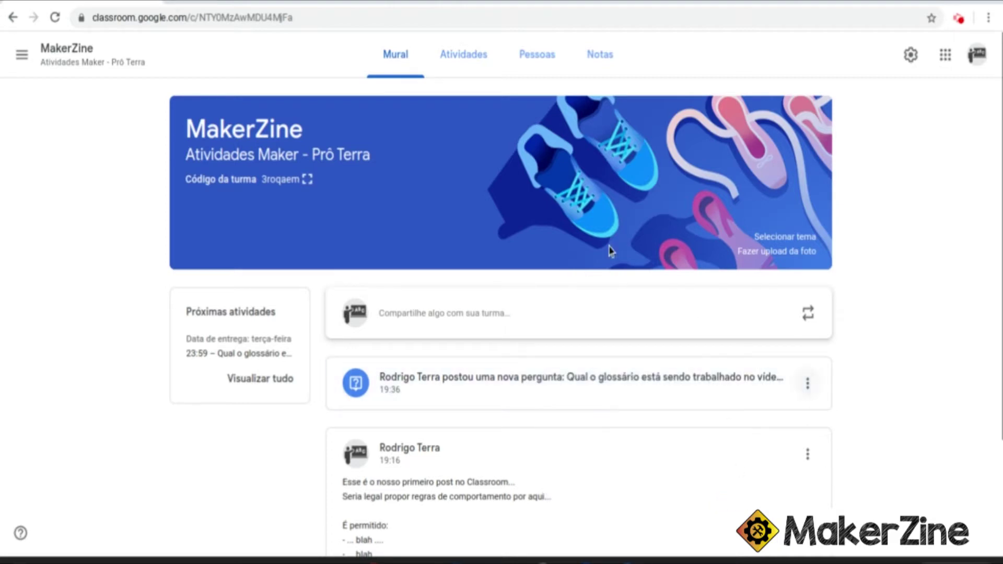
click(445, 59)
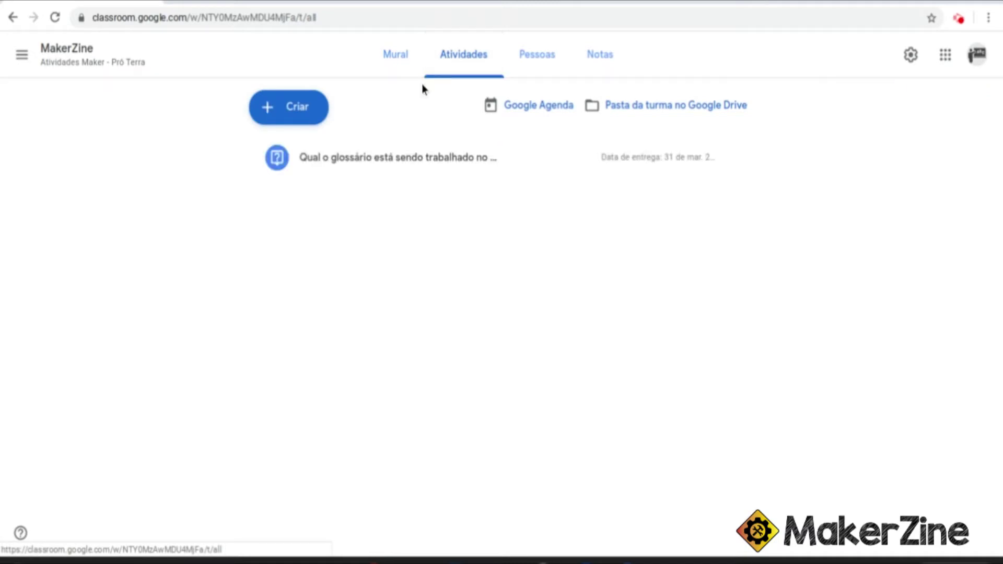
click(291, 106)
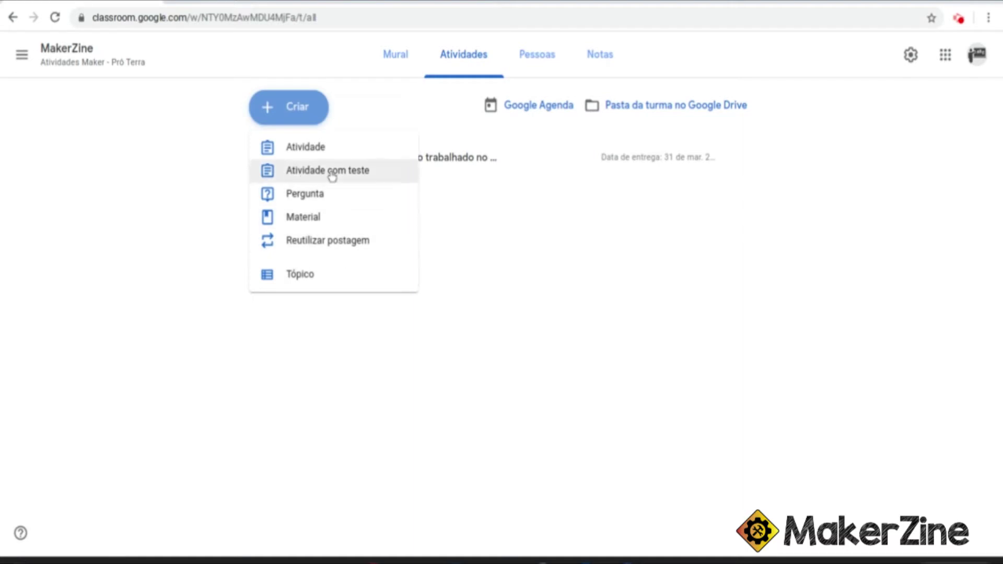
click(310, 147)
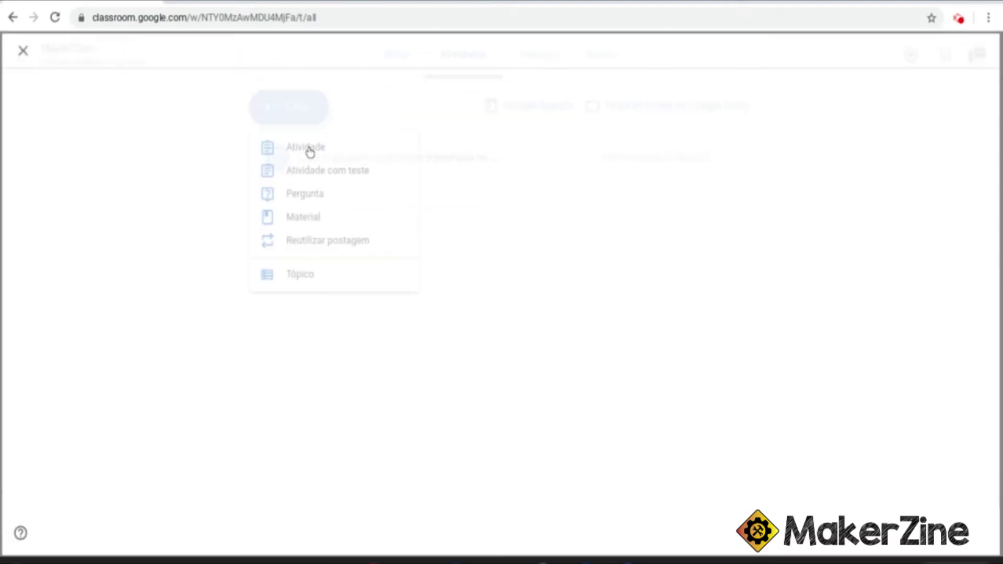
Title the assignment "Nova atividade" and enter the instructions "Instruções" and "Assistir ao vídeo e definir o que são Ponto Material e Corpo Extenso." on separate lines
text(Nova atividade)
key(Tab)
text(Instruções)
key(Return)
text(Assisti)
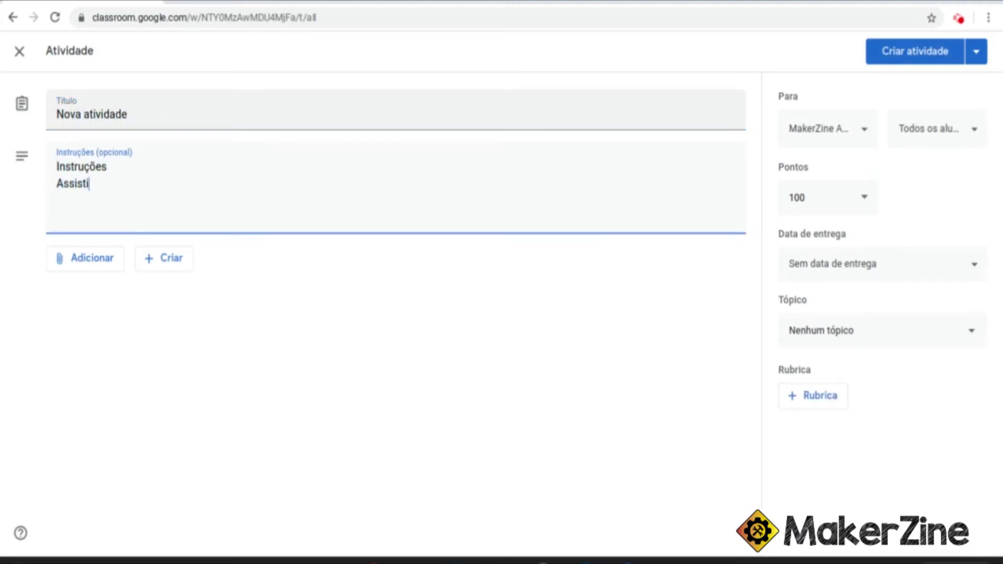
text(r ao vídeo e definir o que são Ponto Material e Corpo Extenso.)
Add two more instruction lines: "Responder:" and "- Onde encontramos esses conceitos em nossas vidas?"
key(Return)
text(Responder:)
key(Return)
text(- Onde e)
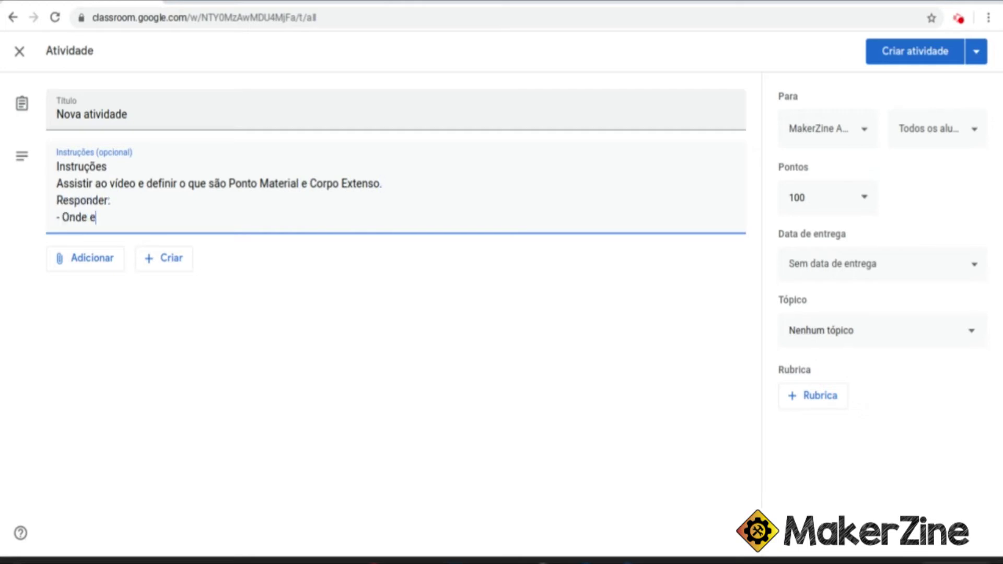
text(ncontramos esses conceitos em nossas vidas?)
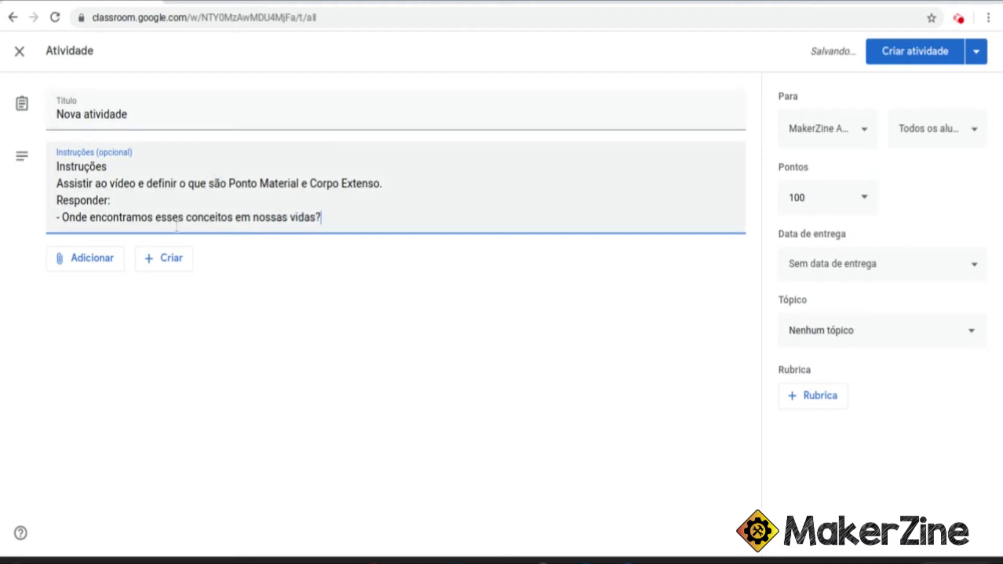
Search YouTube for "física duvidando" and attach the video "Ponto Material e Corpo Extenso - Glossário de Física" to the assignment
click(90, 266)
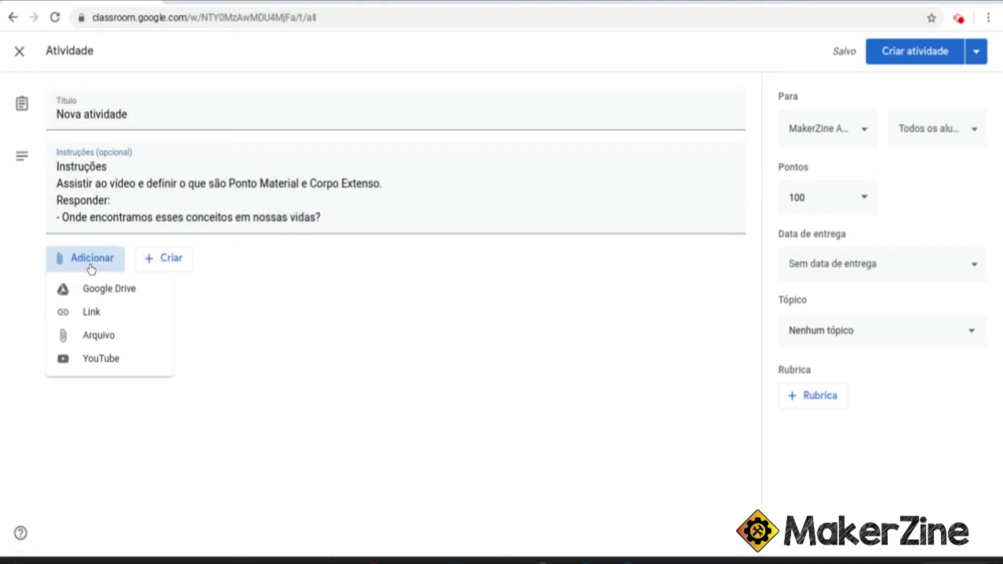
click(101, 366)
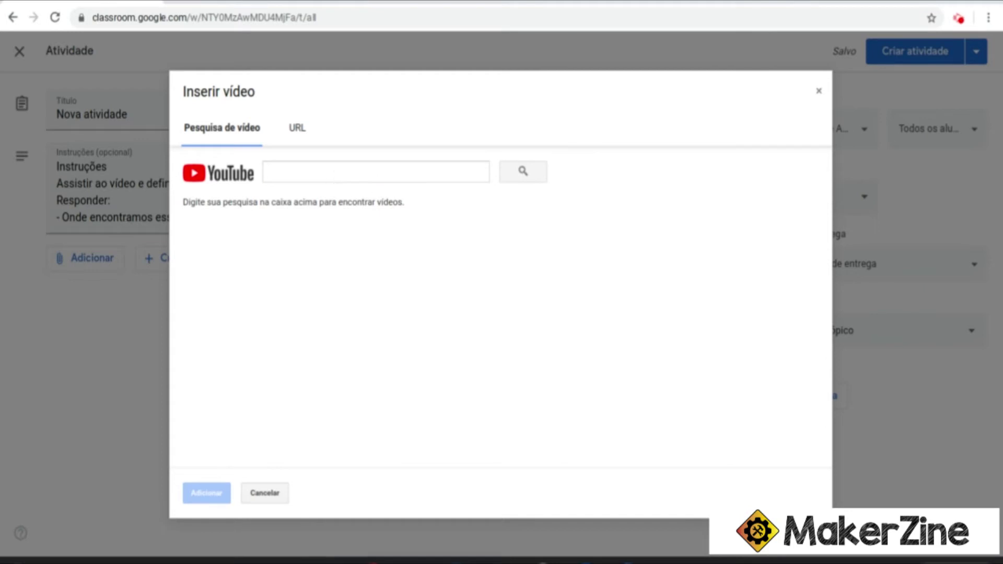
text(fi)
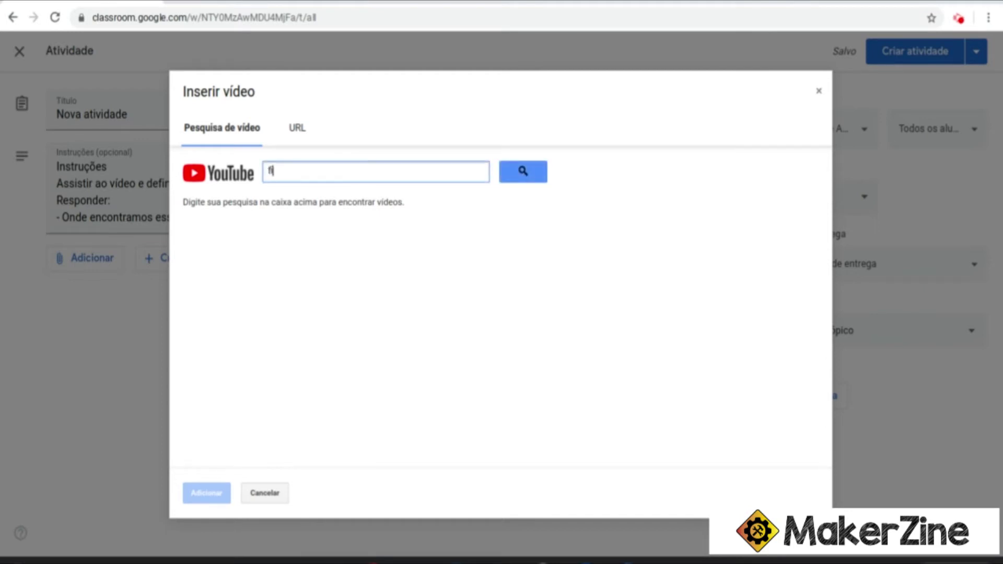
text(sica duvidando)
key(Return)
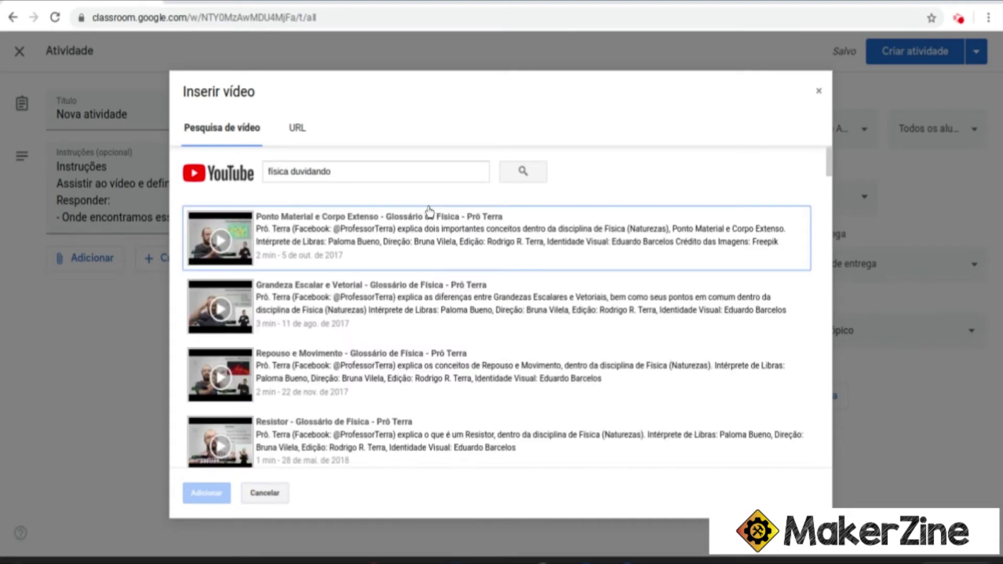
click(295, 255)
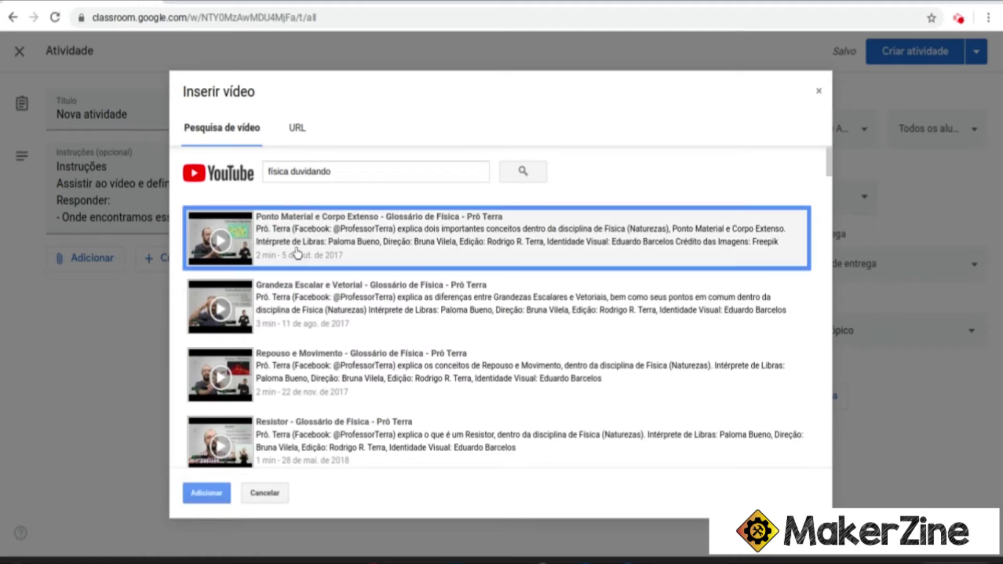
click(211, 493)
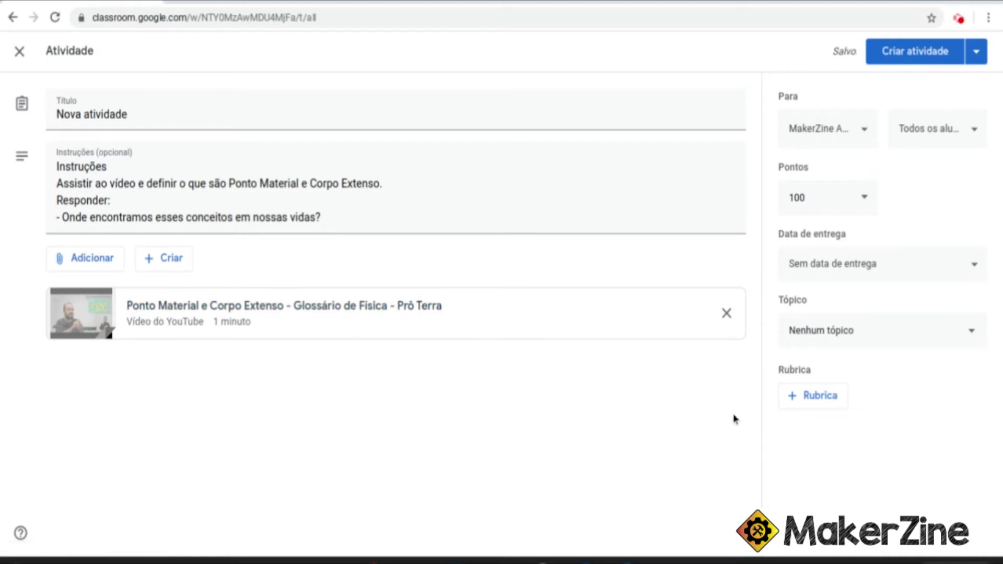
Create a rubric with the criterion "Qualidade da escrita" and the description "Avaliar a qualidade das respostas fornecidas."
click(791, 406)
click(813, 428)
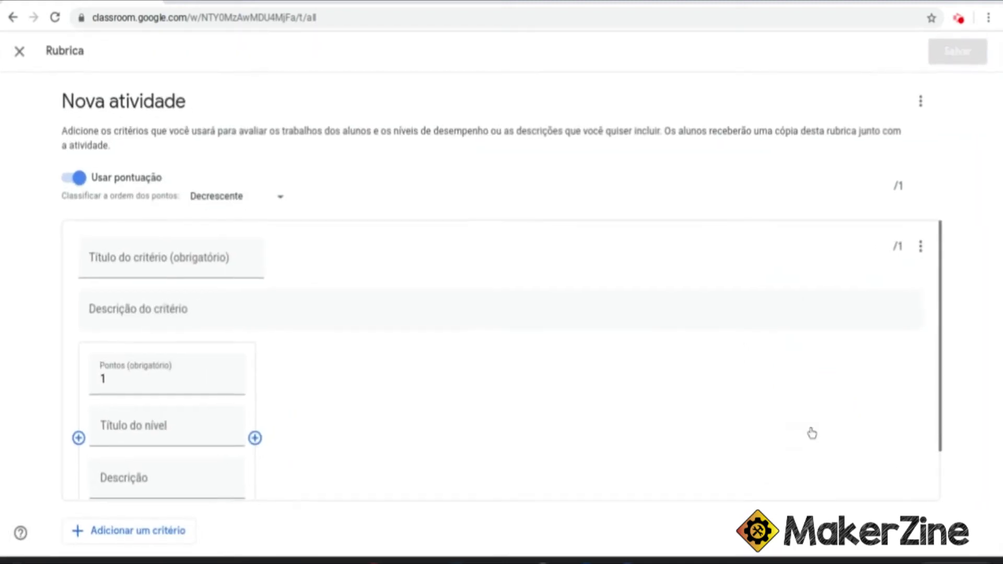
click(179, 271)
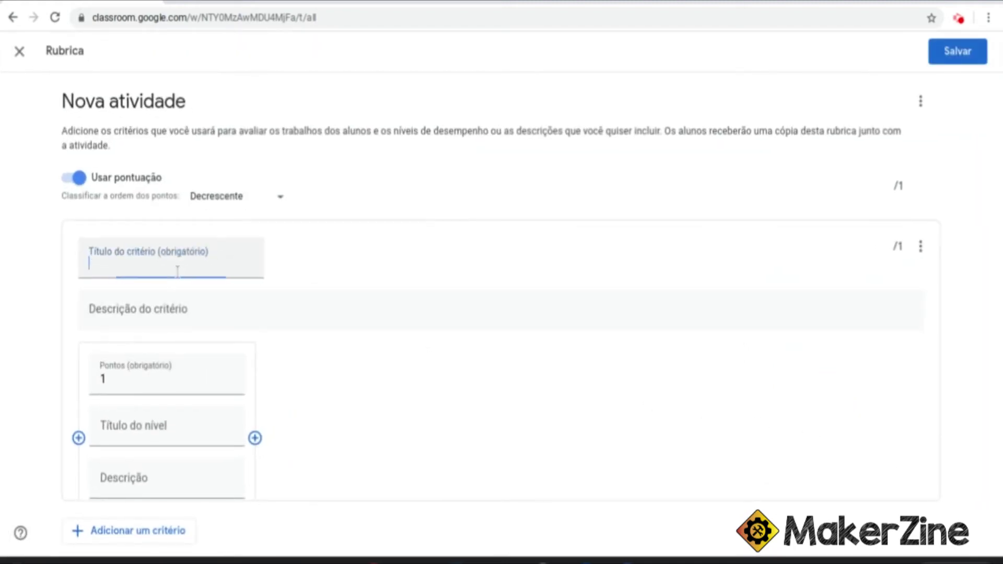
text(Qualidade da escrita)
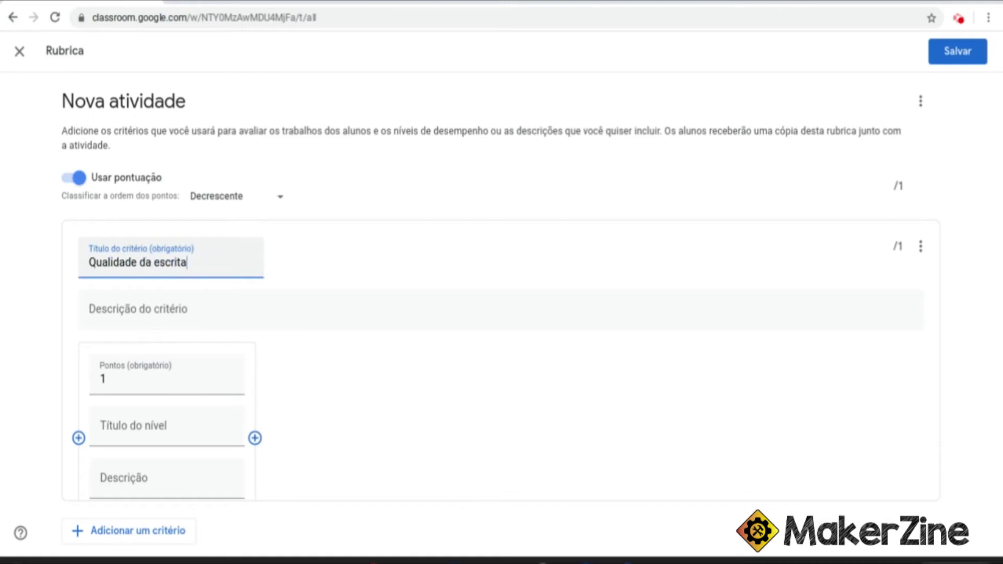
key(Tab)
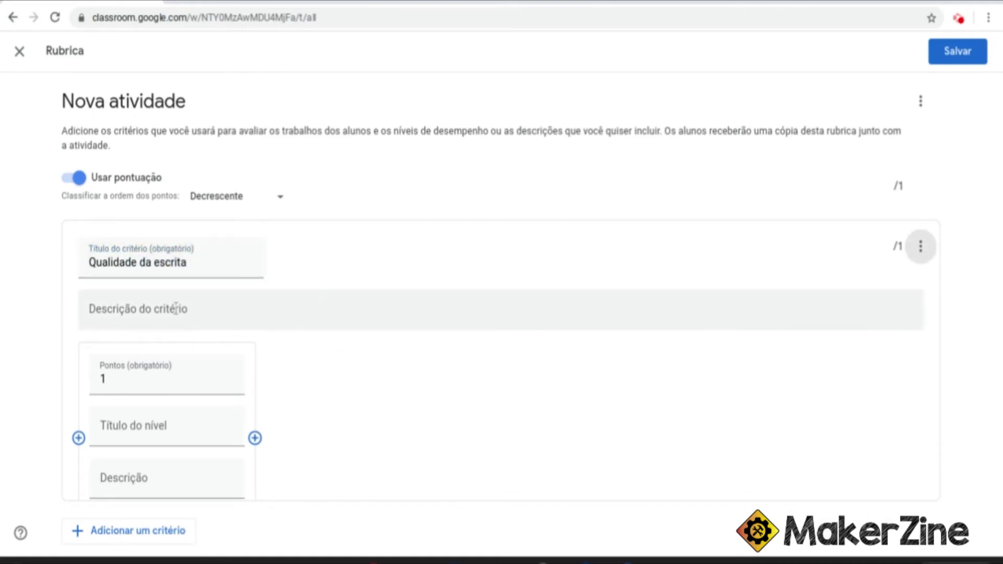
click(146, 318)
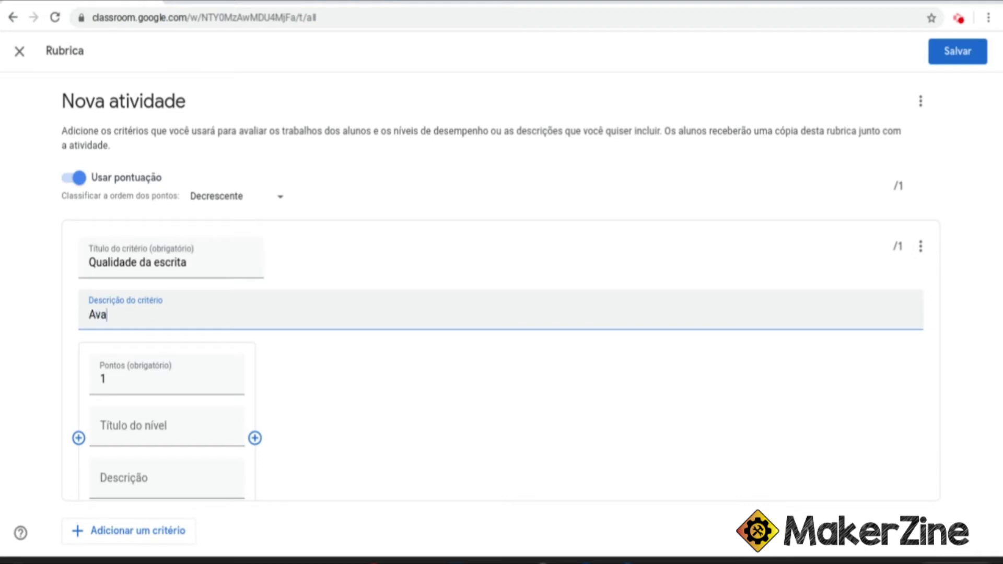
text(Avaliar a qualidade das respostas fornecidas.)
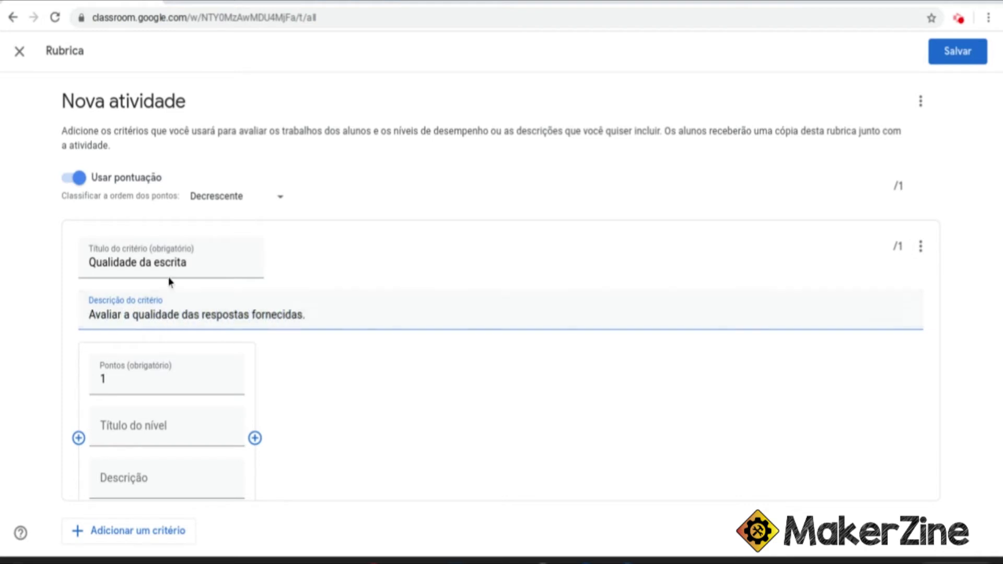
Set up five performance levels for the criterion, worth 4, 3, 2, 1 and 0 points
scroll(237, 324, down, 1)
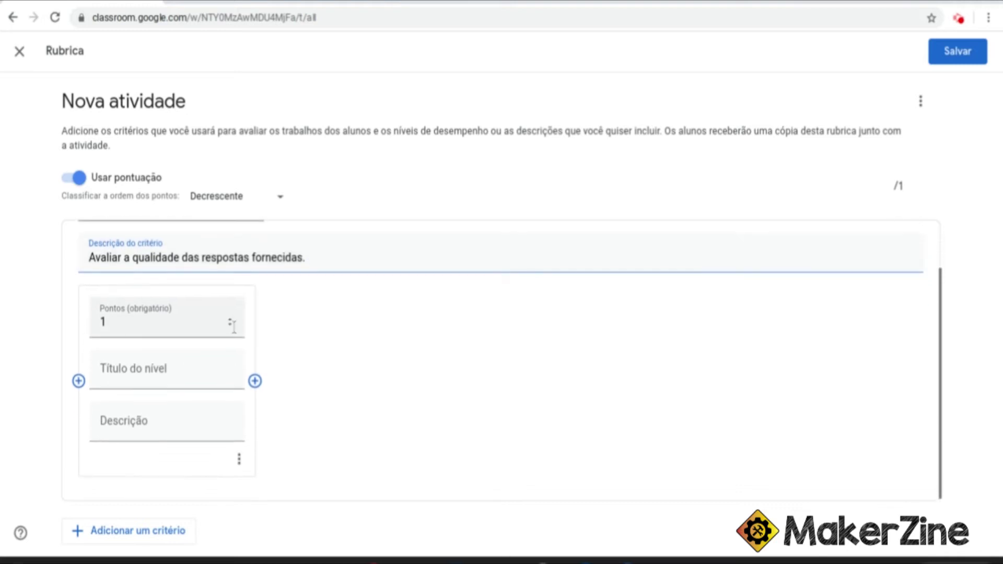
click(134, 327)
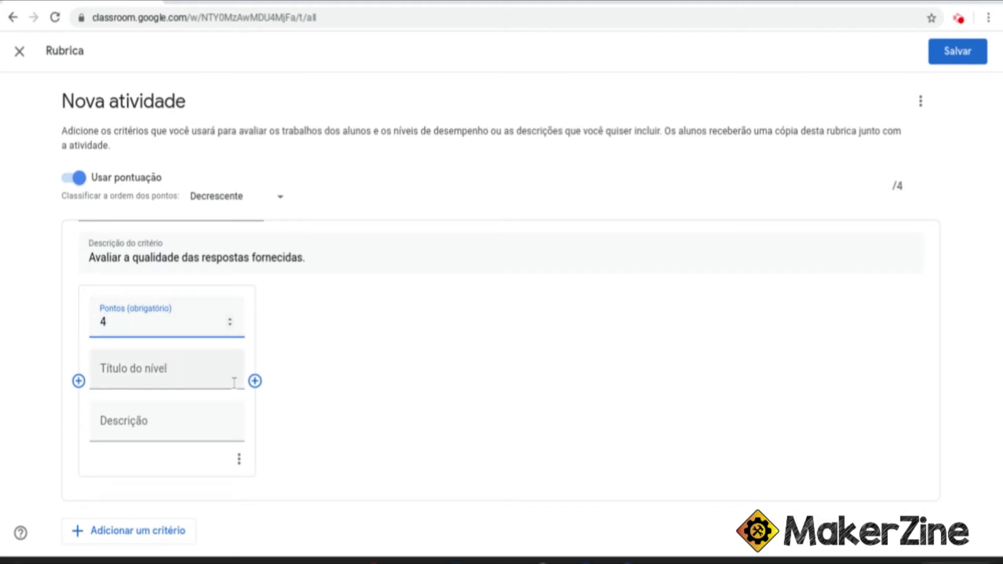
click(254, 381)
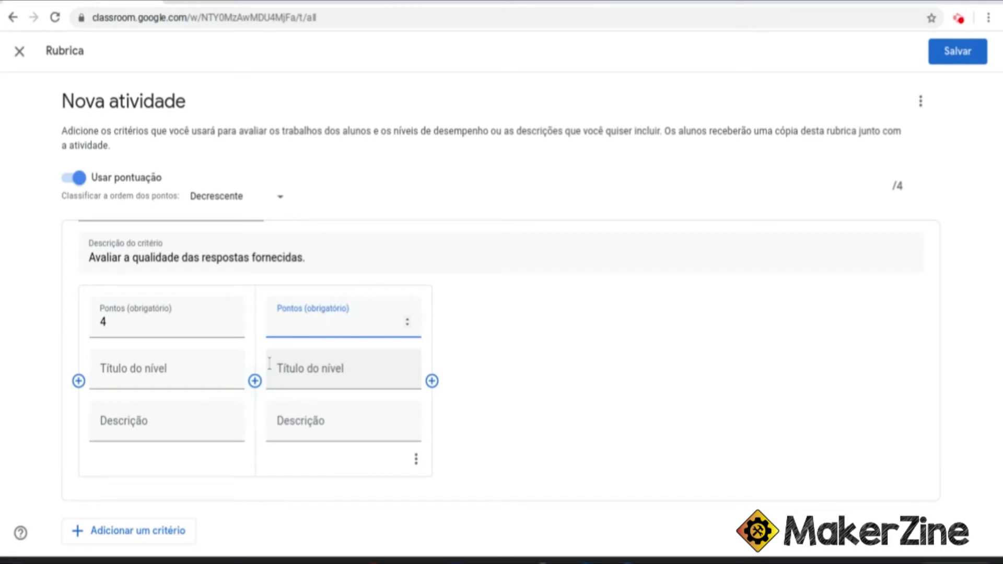
text(3)
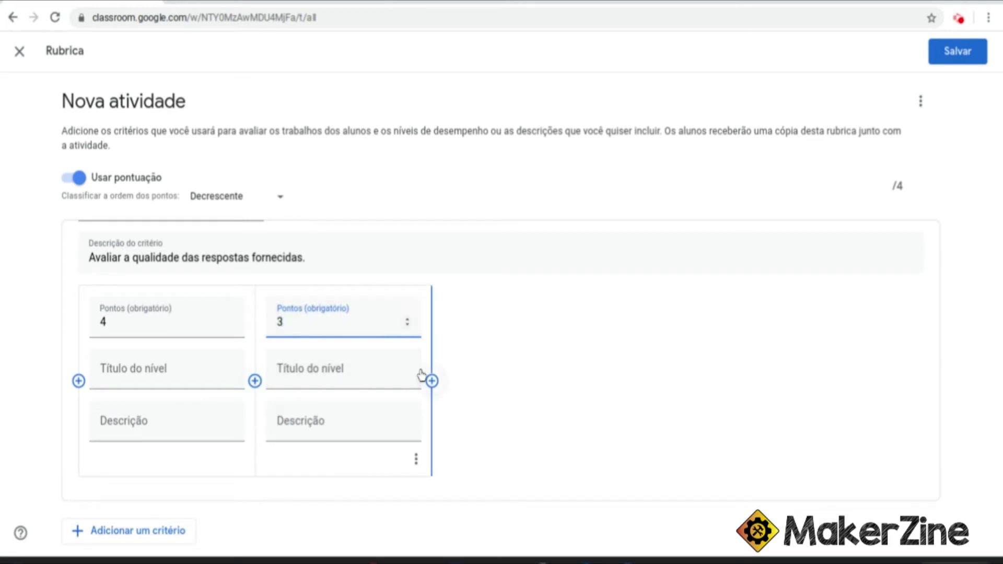
click(432, 381)
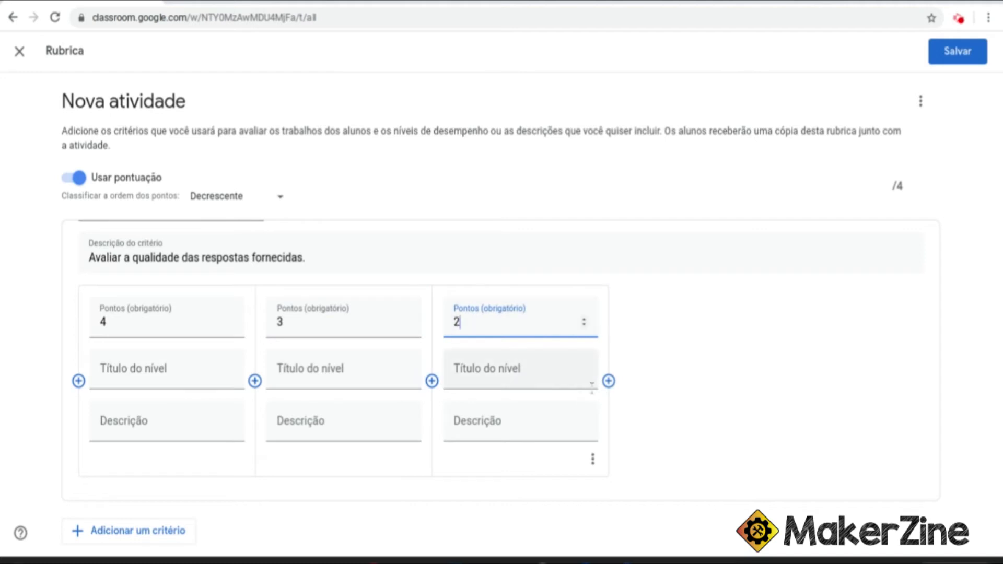
click(608, 381)
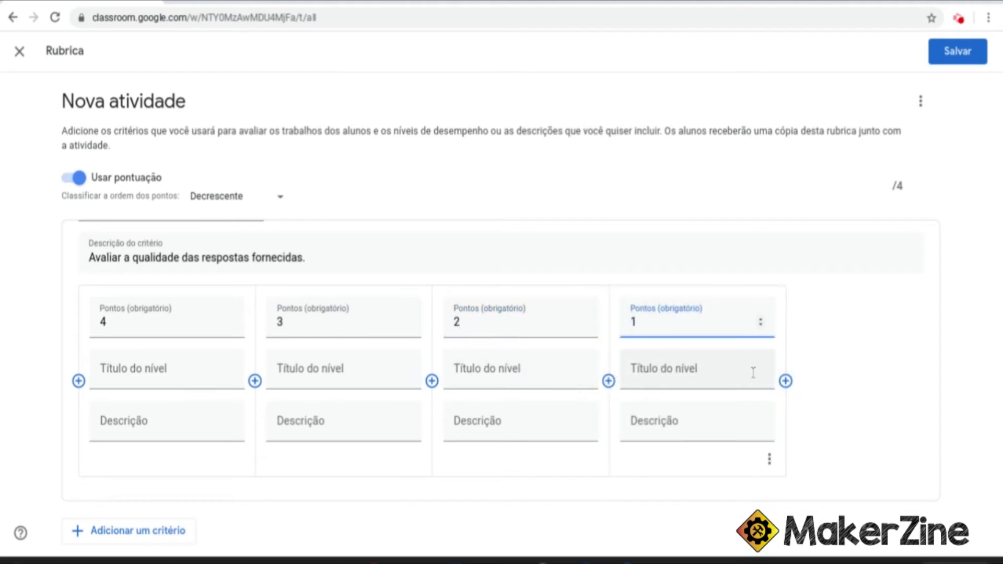
click(810, 320)
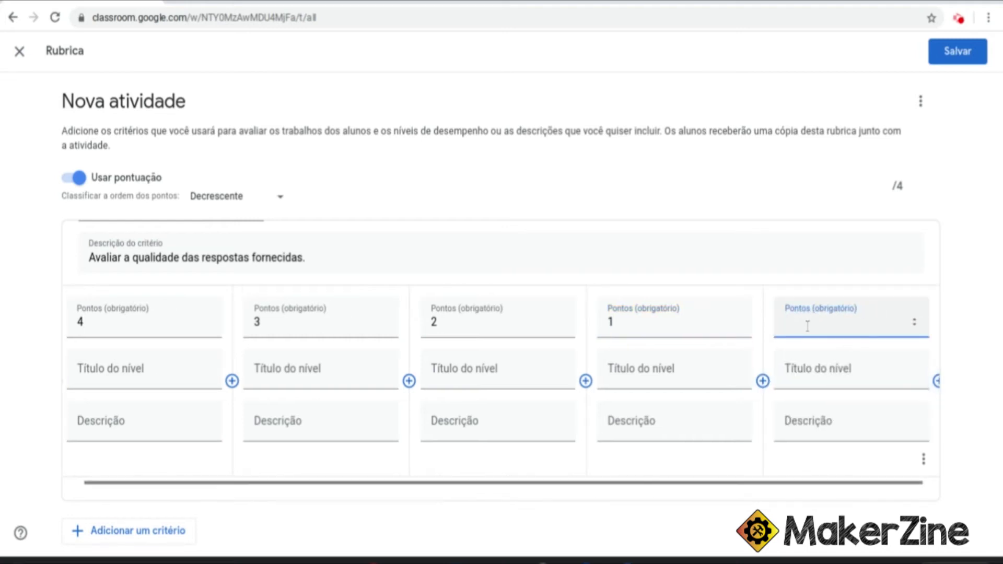
text(0)
Title the 4-point level "Excelente" with description "Acima das Expectativas" and the 3-point level "Muito bom" with description "Atendeu às expectativas"
click(126, 384)
text(Excelente)
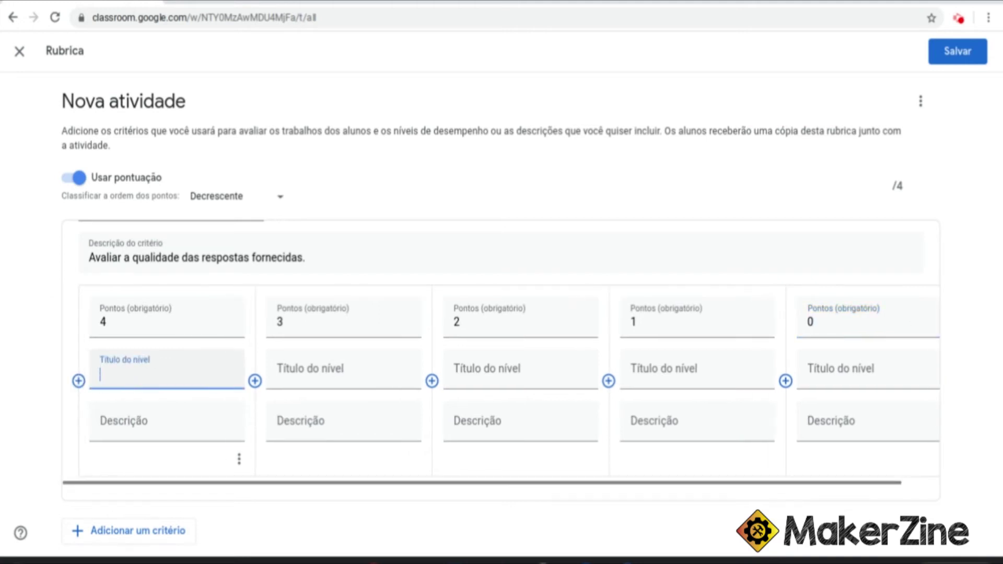
click(138, 417)
text(Acima das Expectativas)
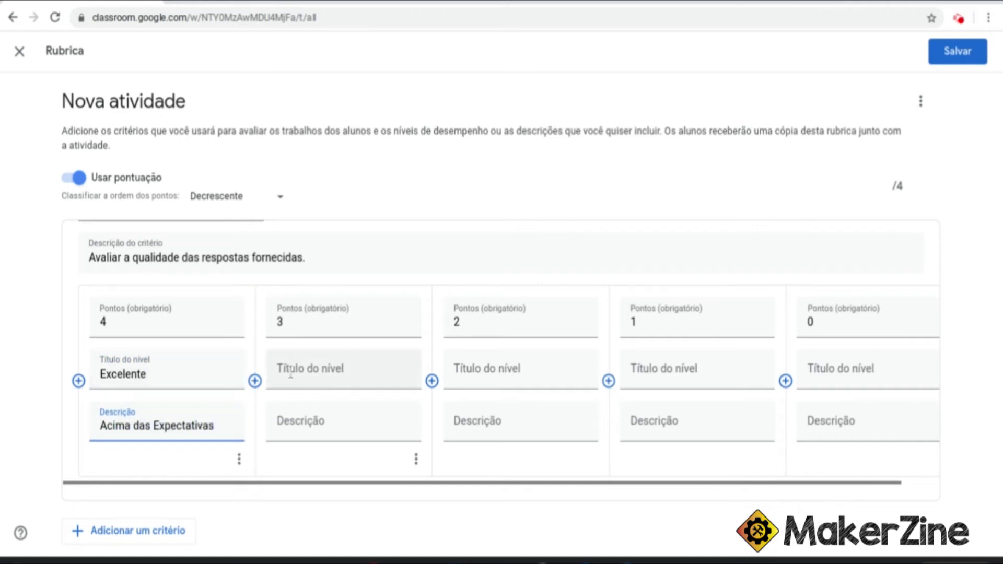
click(315, 378)
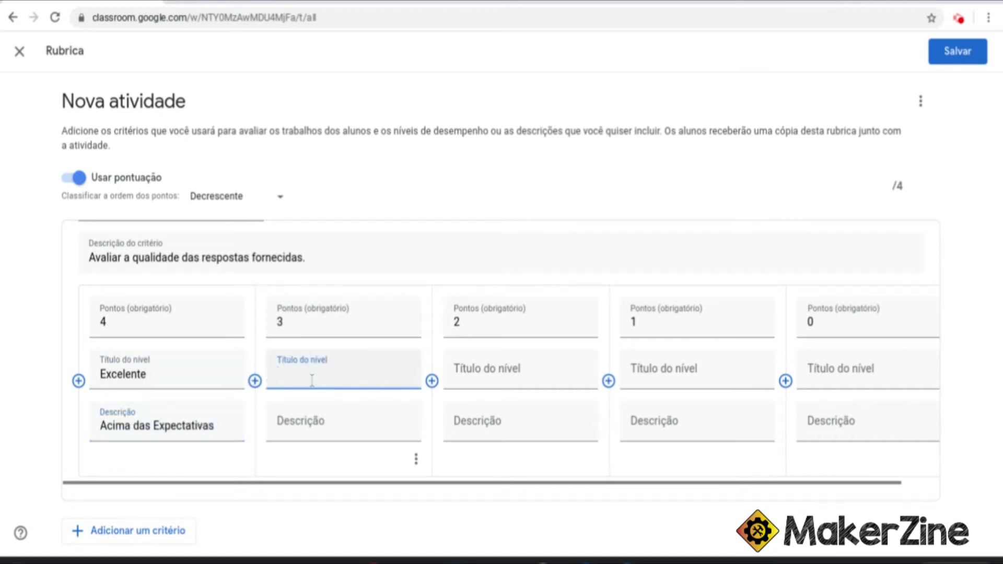
click(321, 435)
text(Atendeu às expectativas)
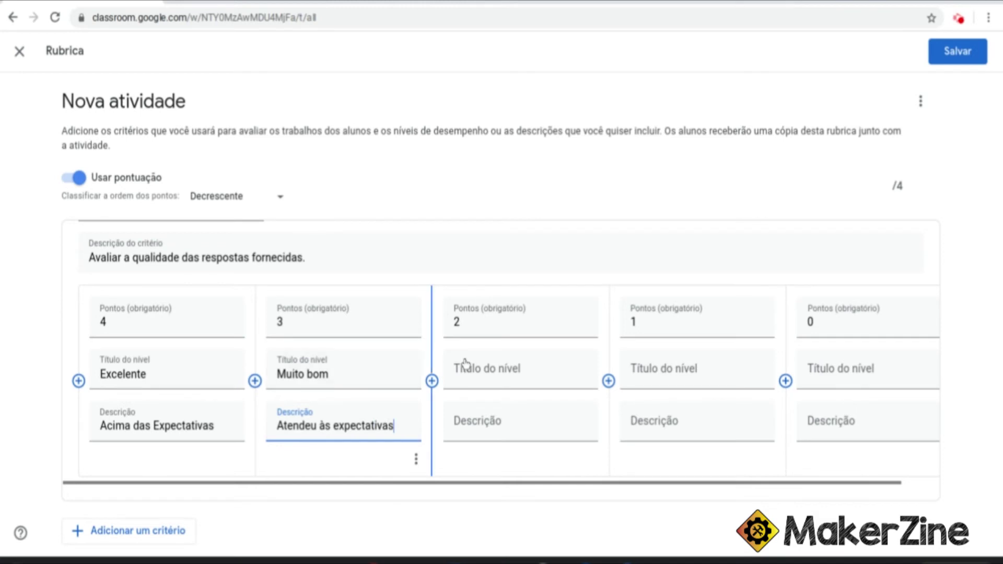
Title the 2-point level "Regular" and describe it as "Atendeu às expectativas mínimas"
text(Regular)
click(479, 427)
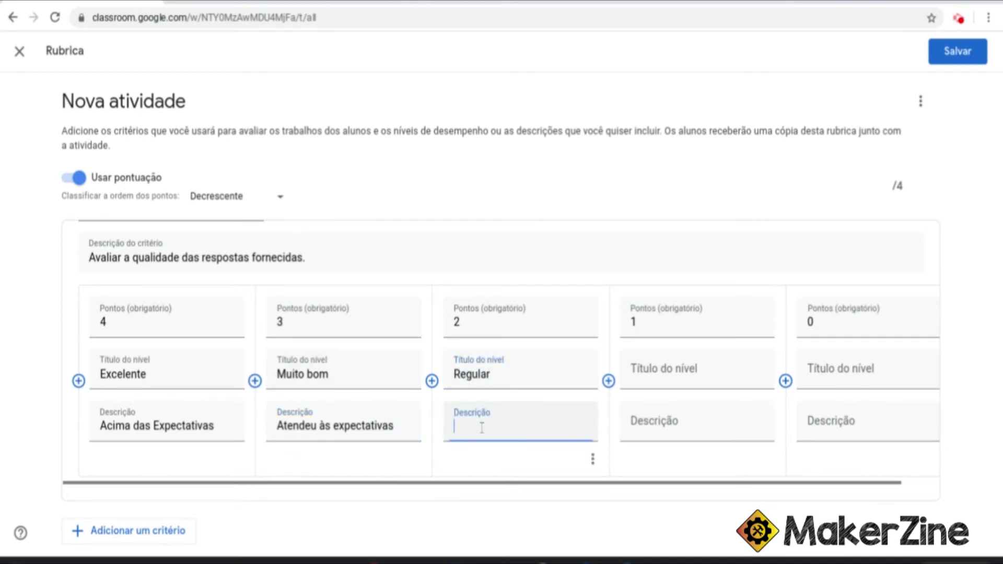
text(Atendeu às ex)
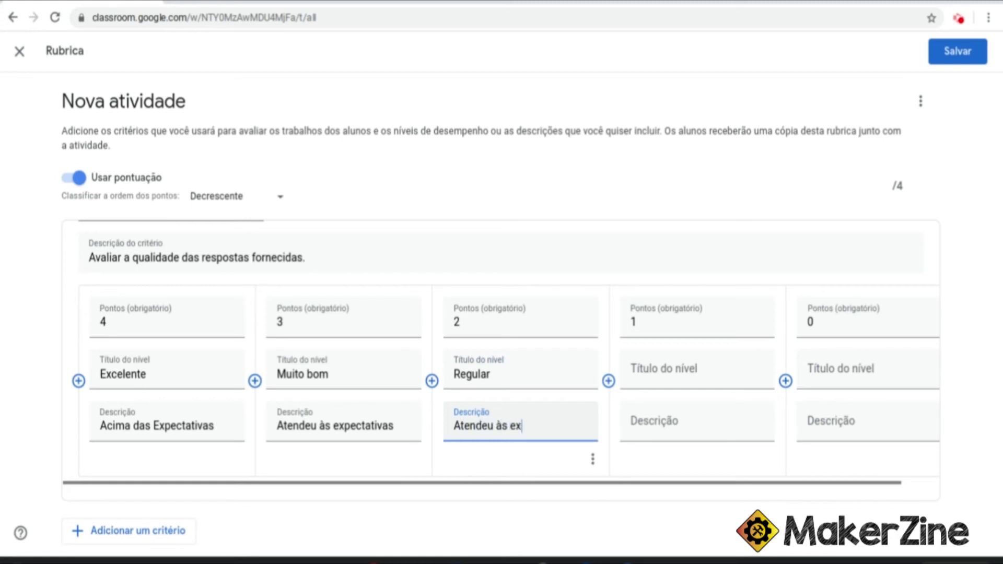
text(pectativas mínimas)
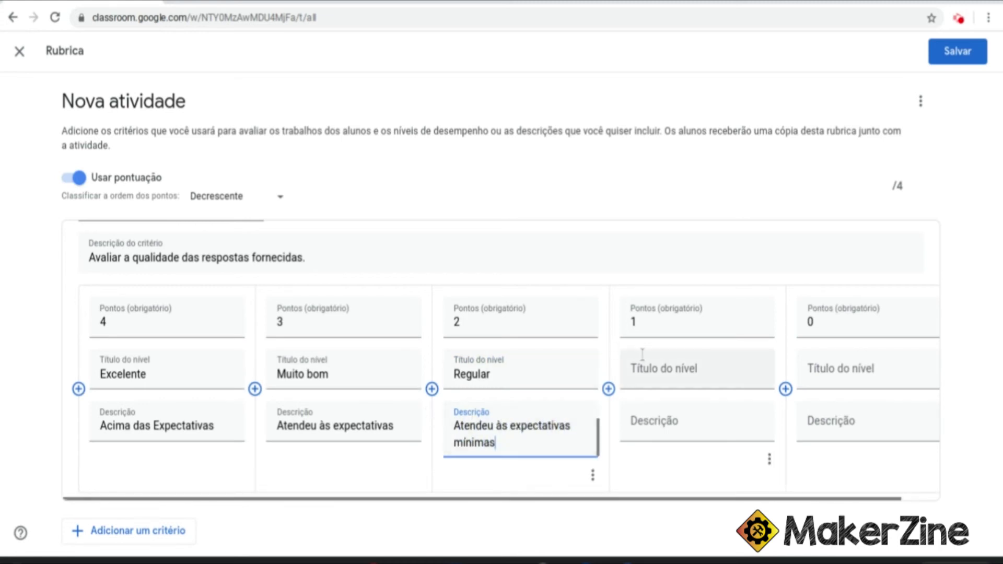
Title the 1-point level "Não satisfatório" and describe it as "Não atendeu às expectativas mínimas"
click(662, 377)
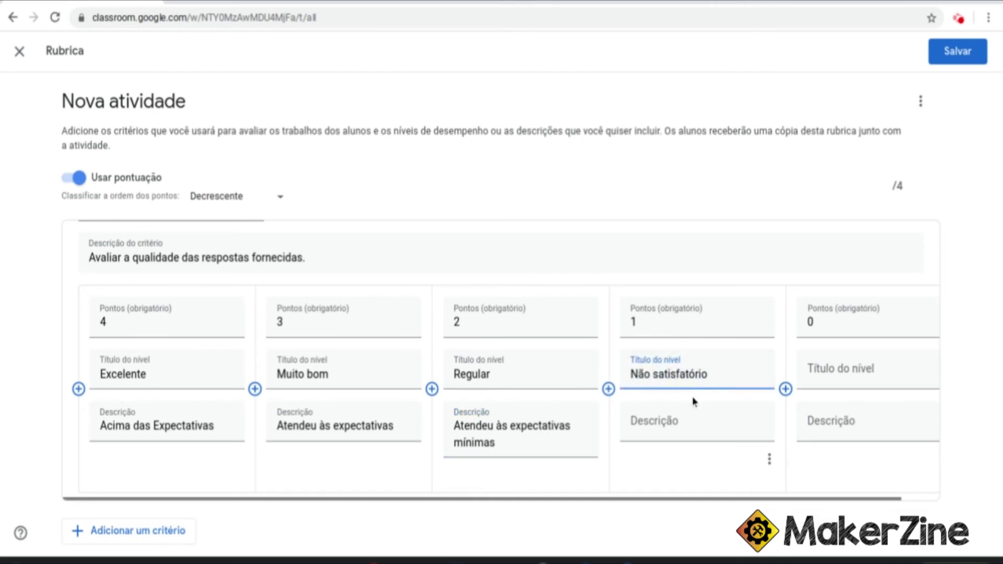
click(664, 433)
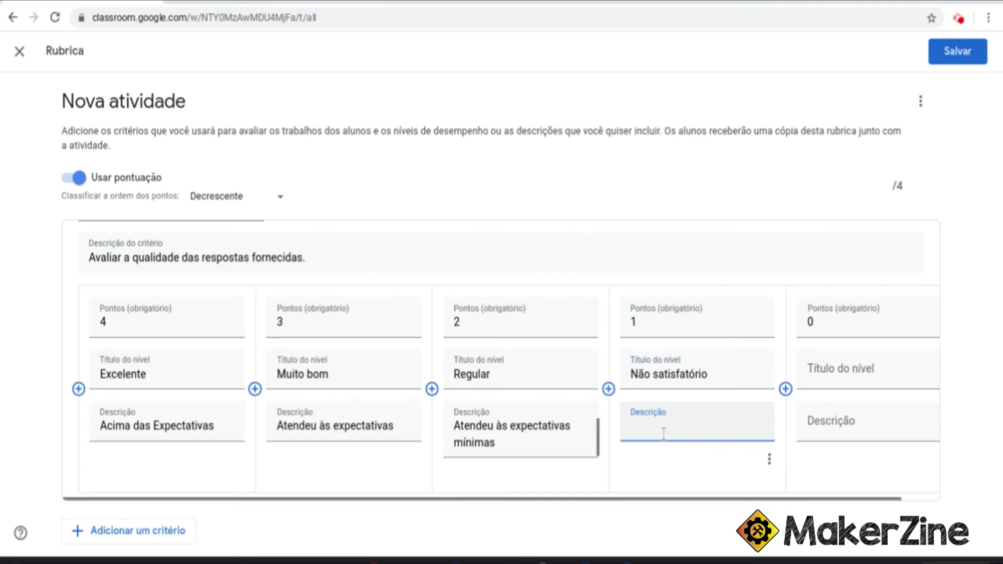
text(Não atendeu às expectativas mínimas)
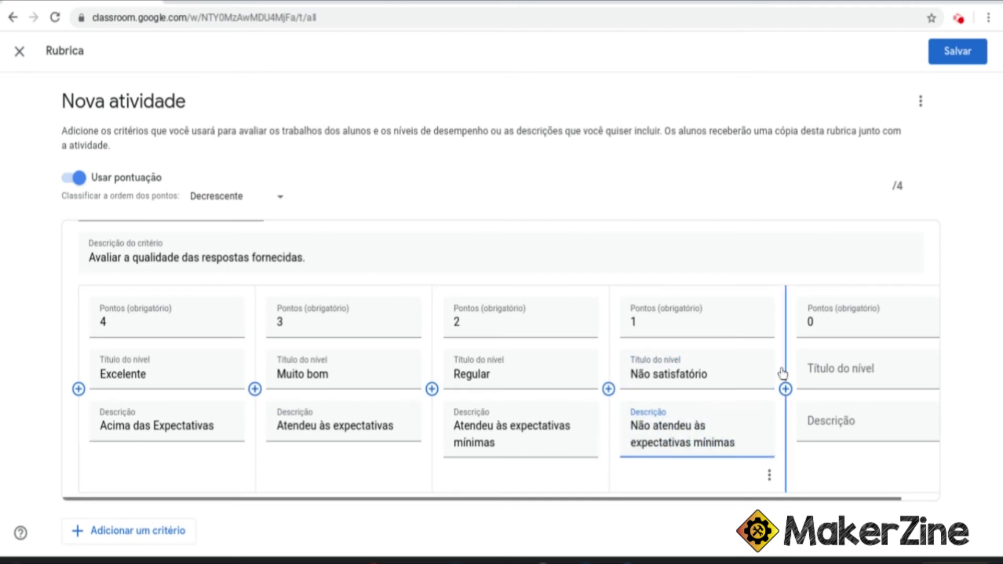
Title the 0-point level "Não Entregou" with the description "Não entregou a atividade", and save the rubric
click(826, 379)
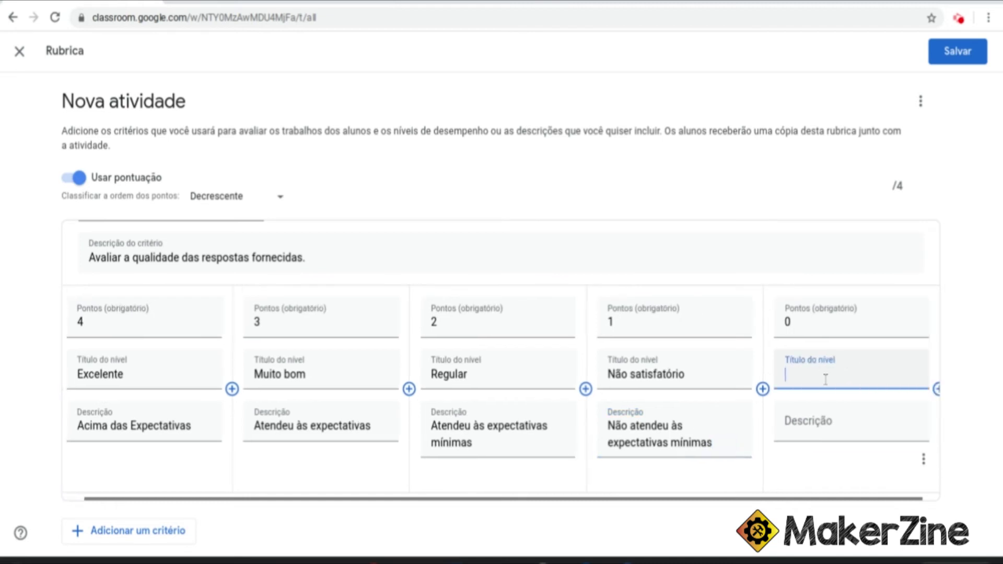
text(Não Entregou)
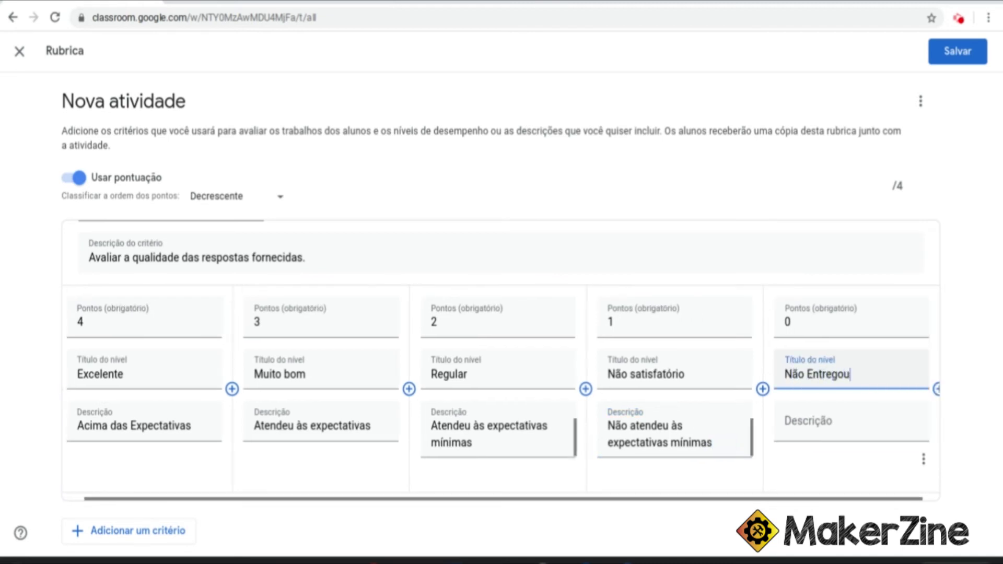
click(826, 436)
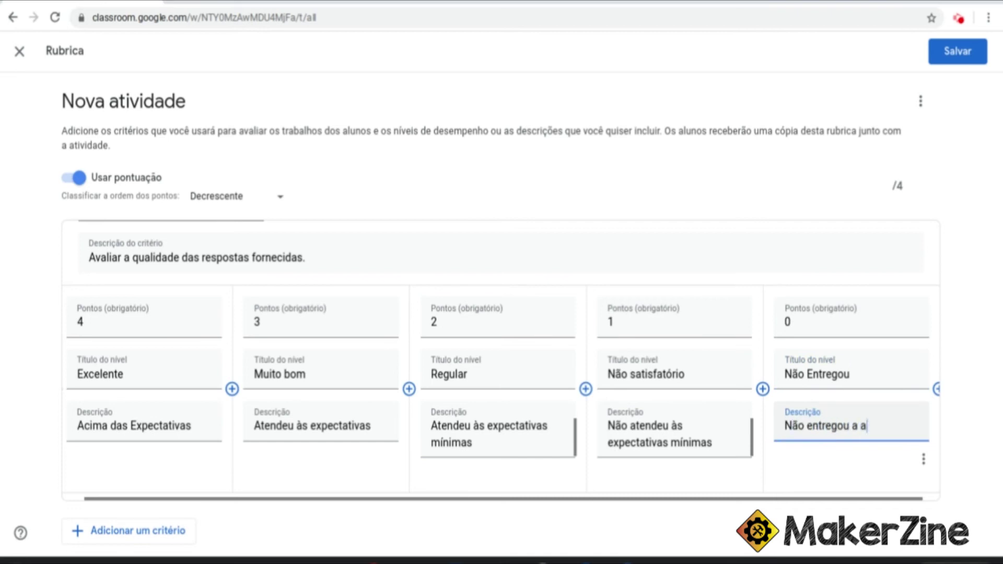
text(Não entregou a atividade)
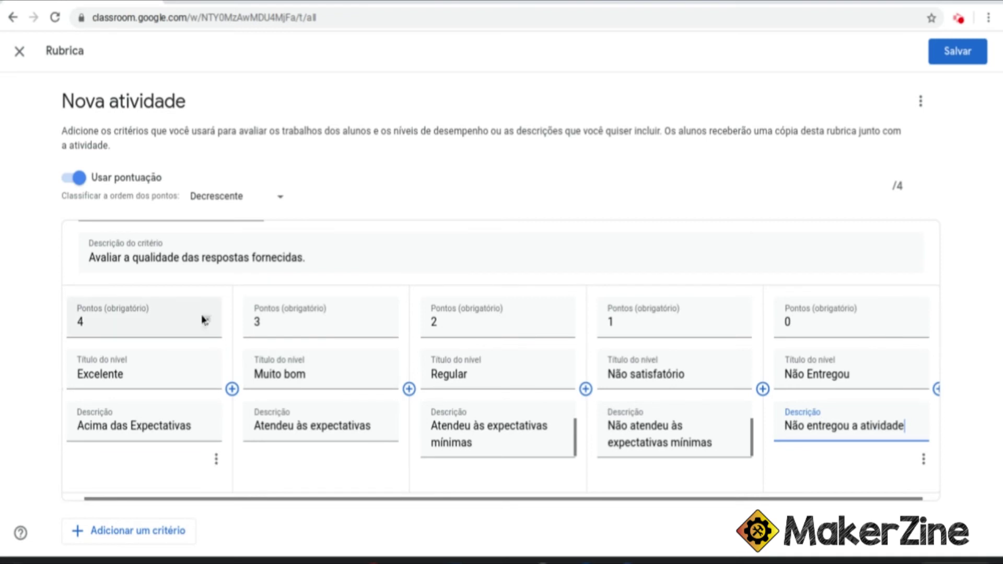
scroll(516, 272, down, 1)
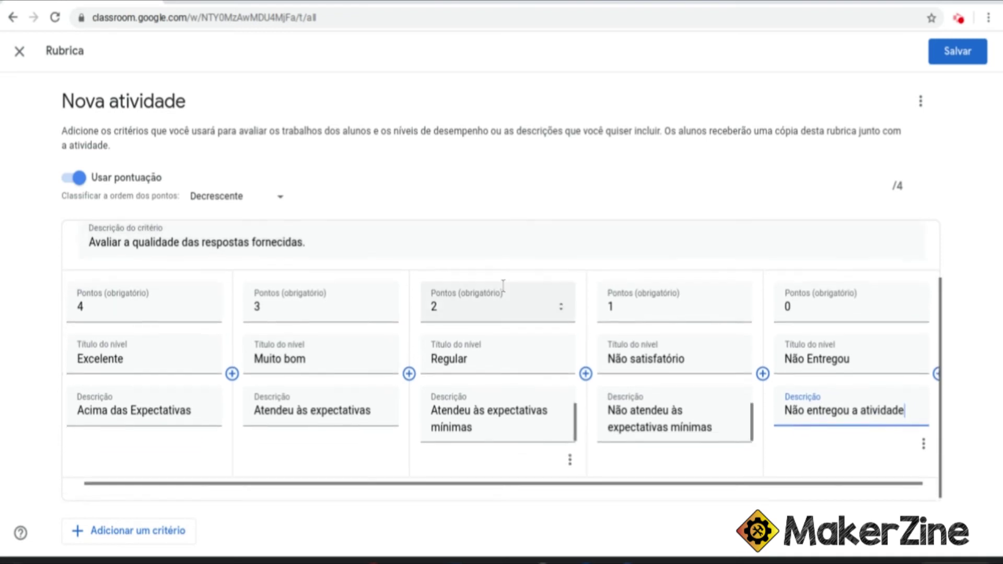
scroll(472, 318, up, 2)
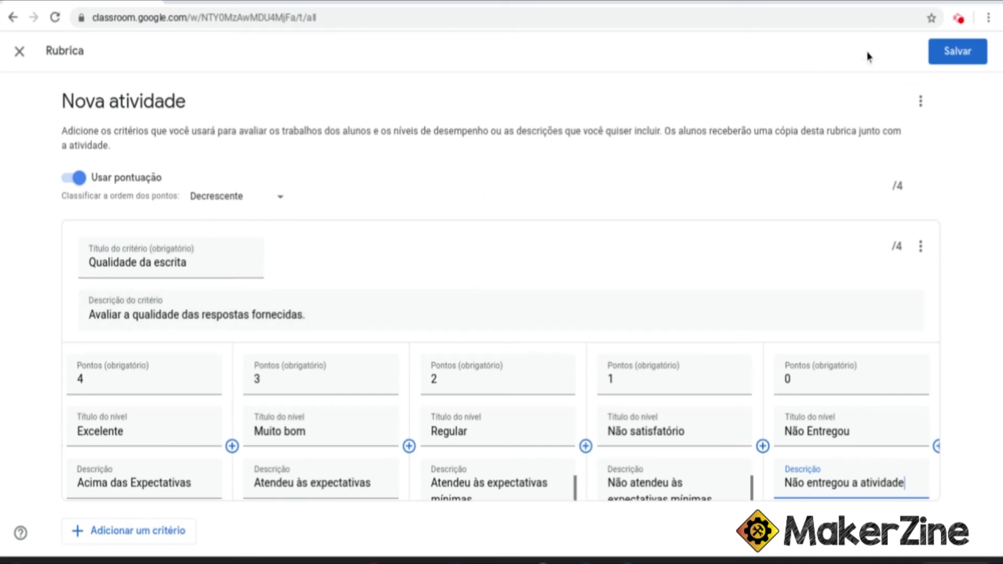
click(957, 57)
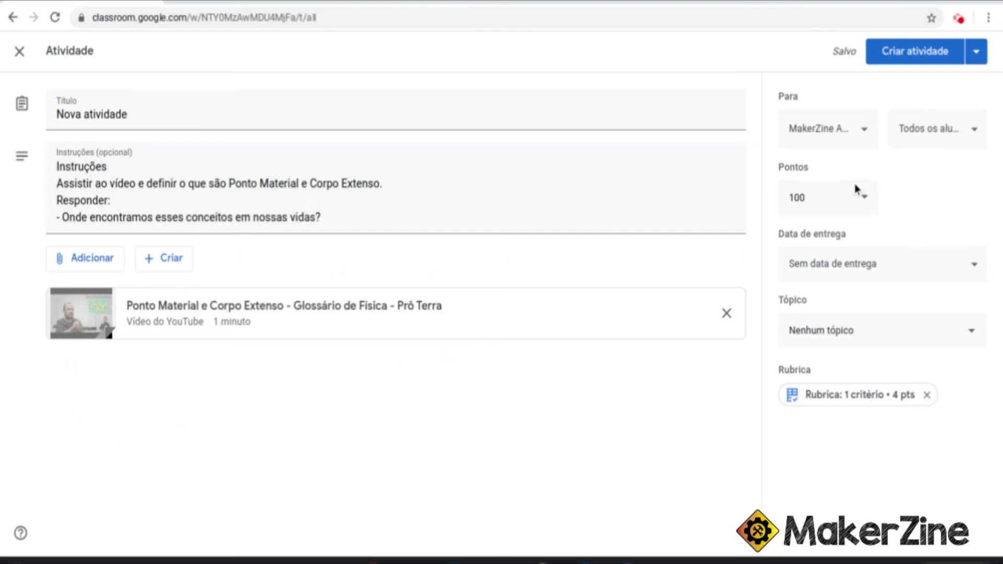
Set the assignment's points to 4 and review the performance levels in the attached rubric
click(831, 197)
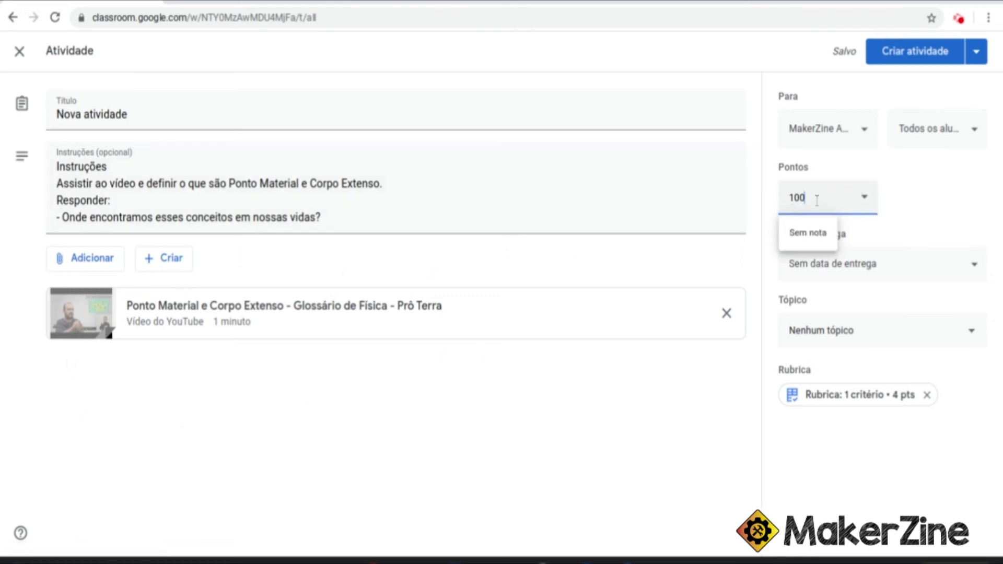
click(900, 209)
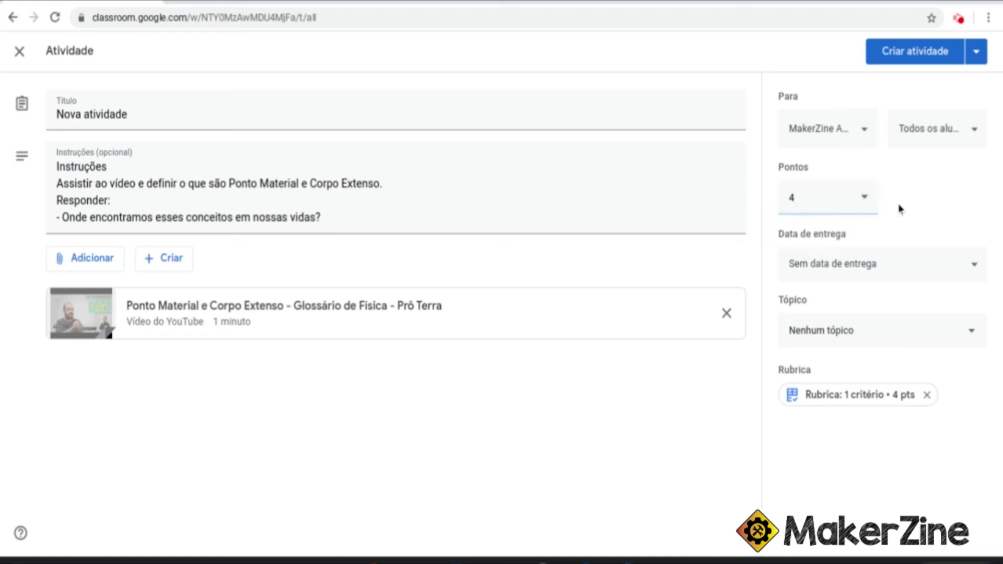
click(830, 398)
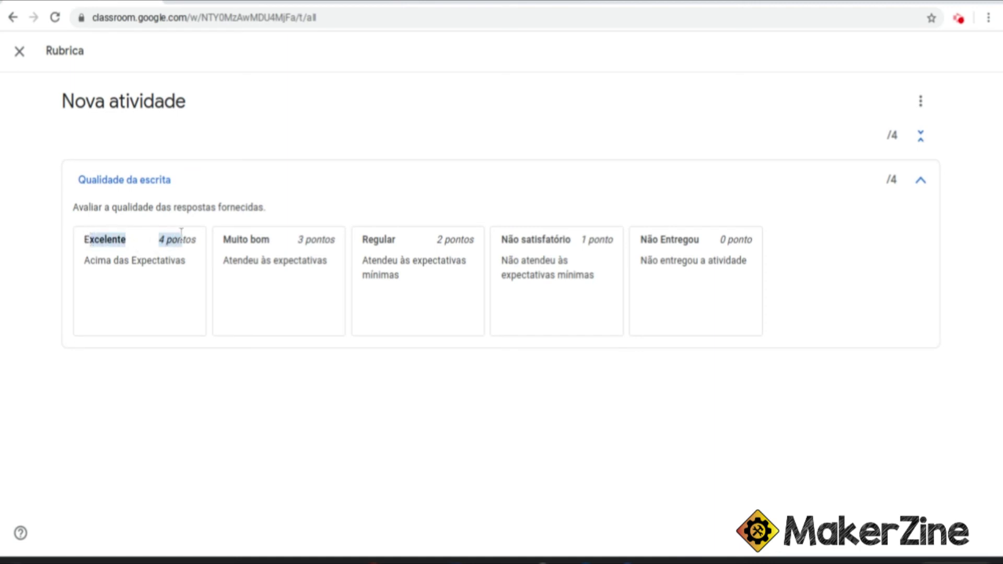
click(193, 251)
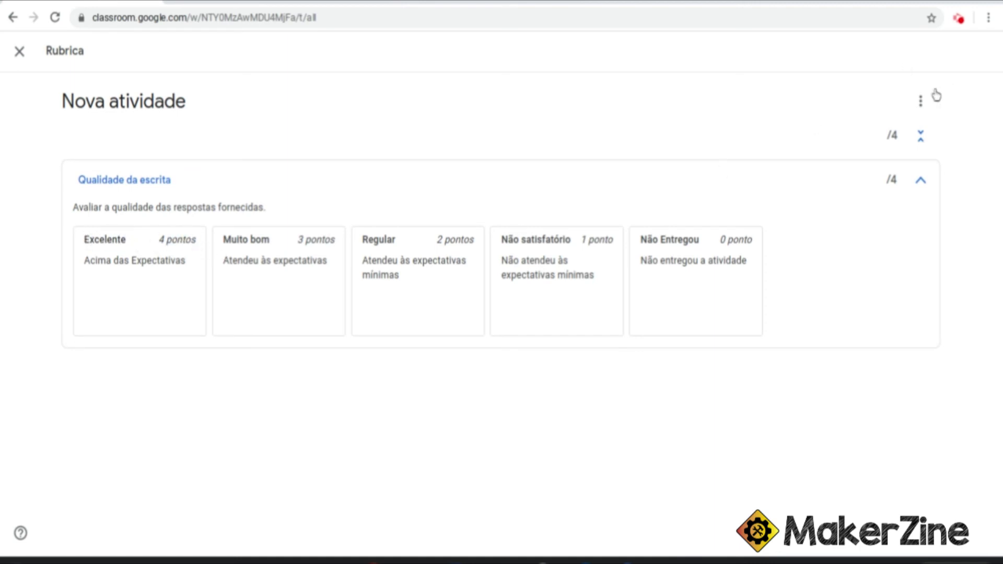
click(25, 57)
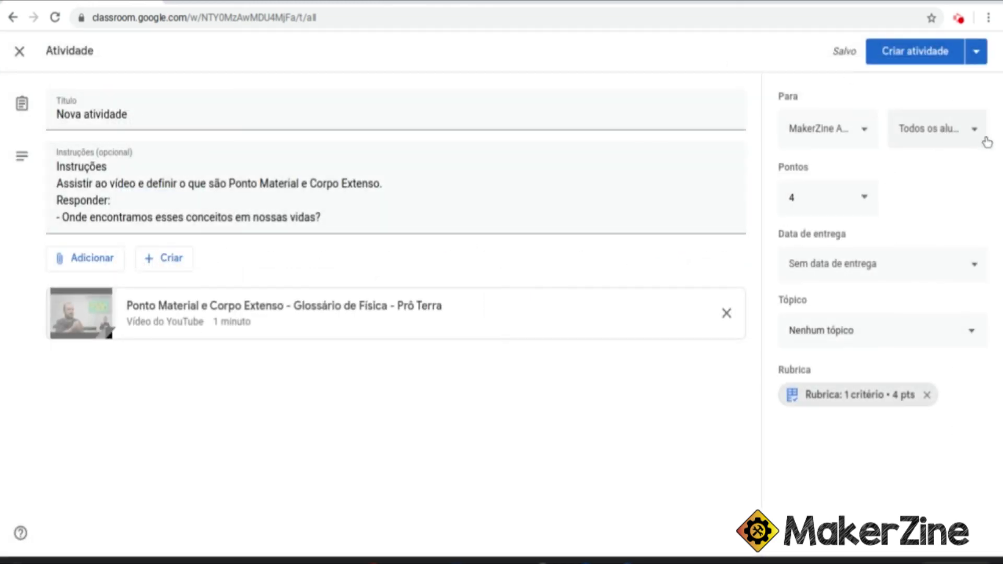
click(927, 278)
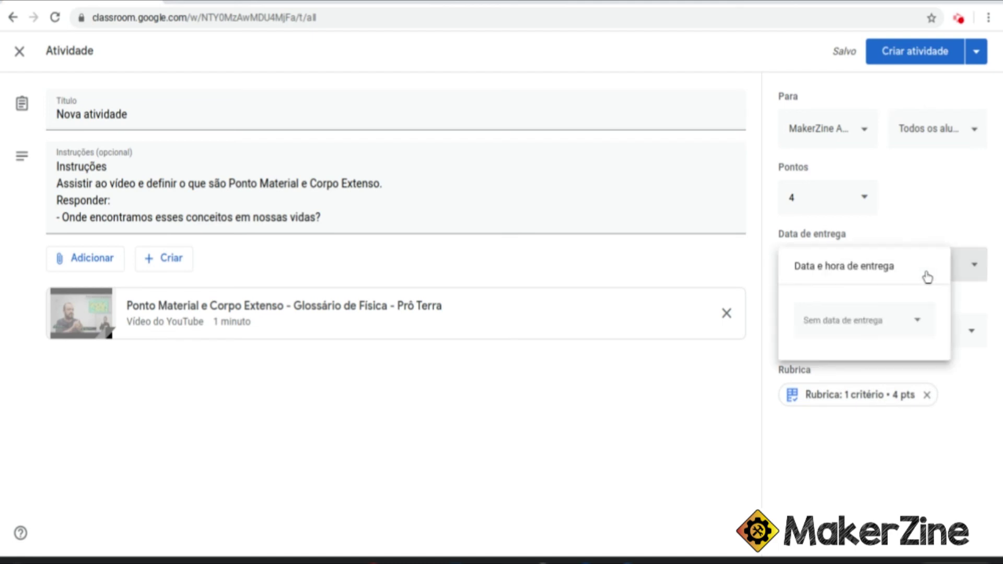
click(932, 229)
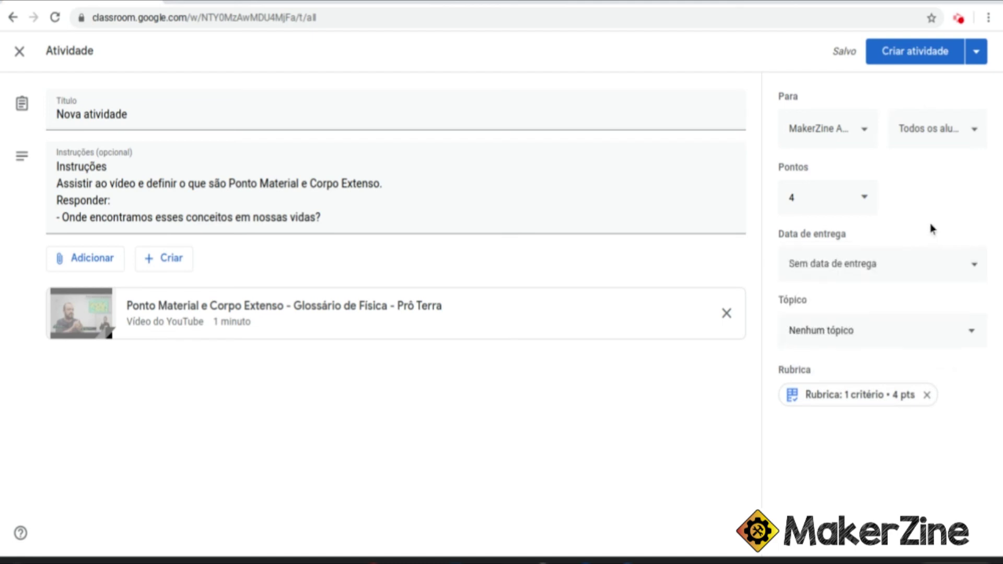
click(894, 332)
click(895, 335)
click(936, 144)
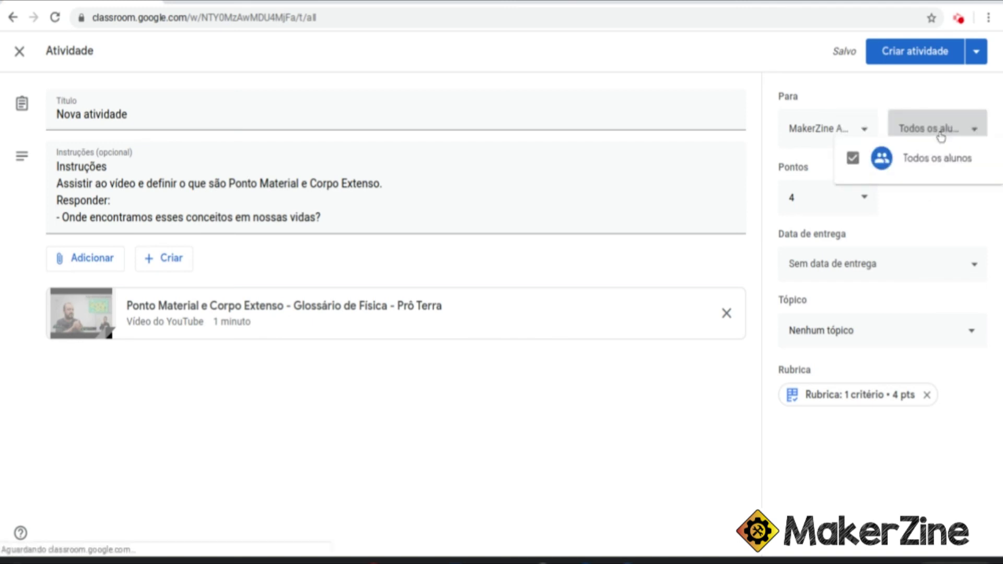
click(940, 136)
Publish the "Nova atividade" assignment to the class immediately instead of scheduling it or saving it as a draft
click(911, 51)
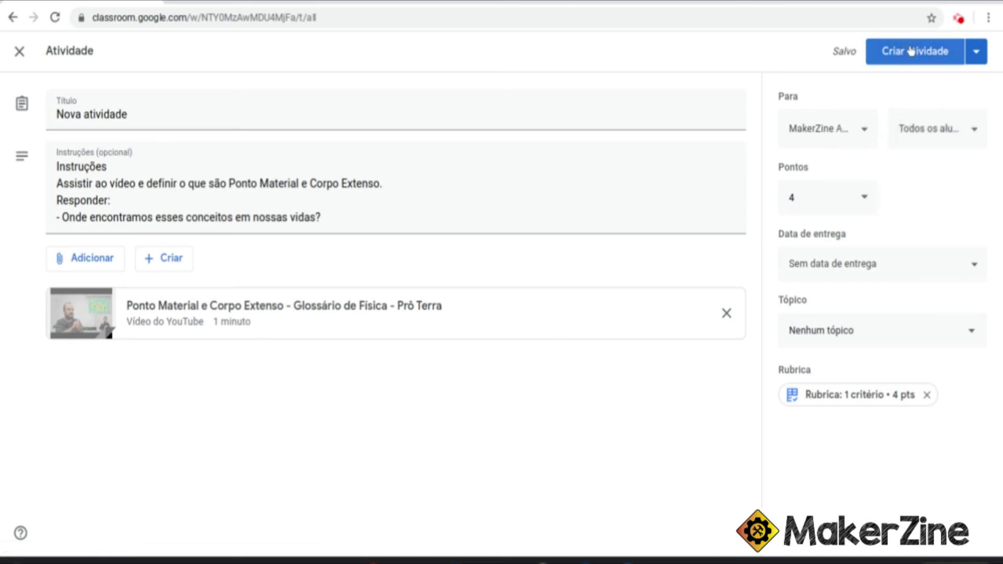
click(976, 53)
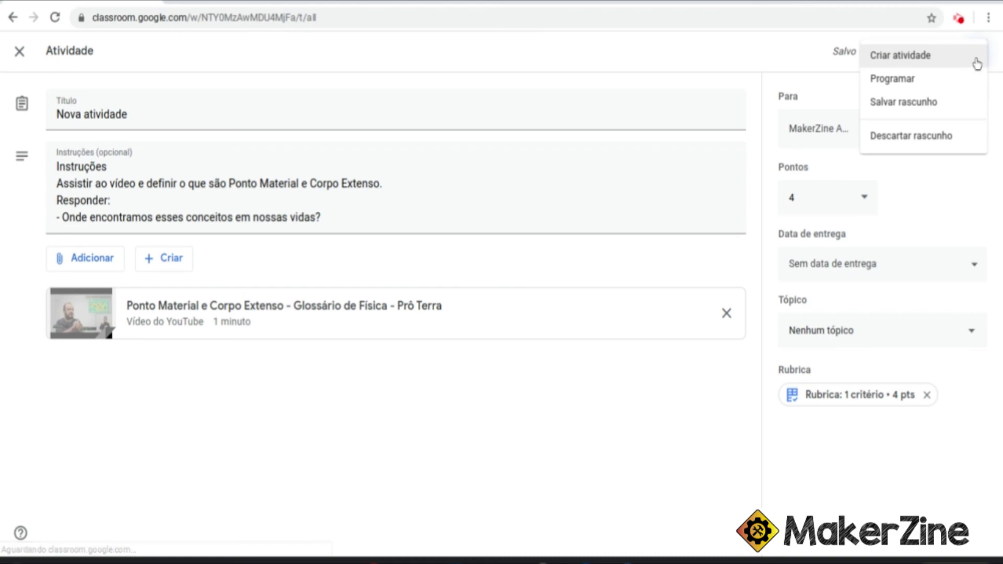
click(927, 61)
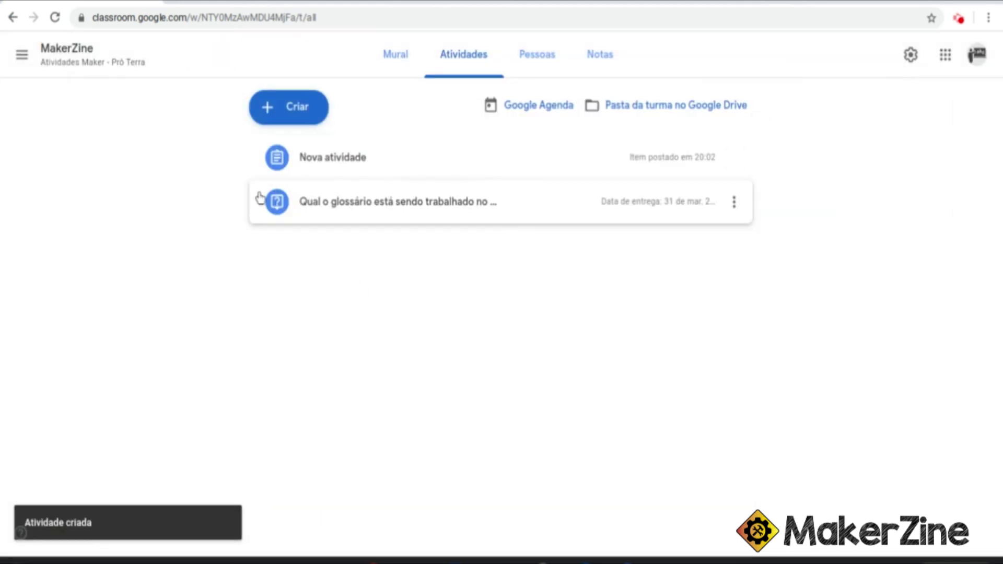
Review the posted "Nova atividade" assignment with its rubric, and view its student work page
click(330, 158)
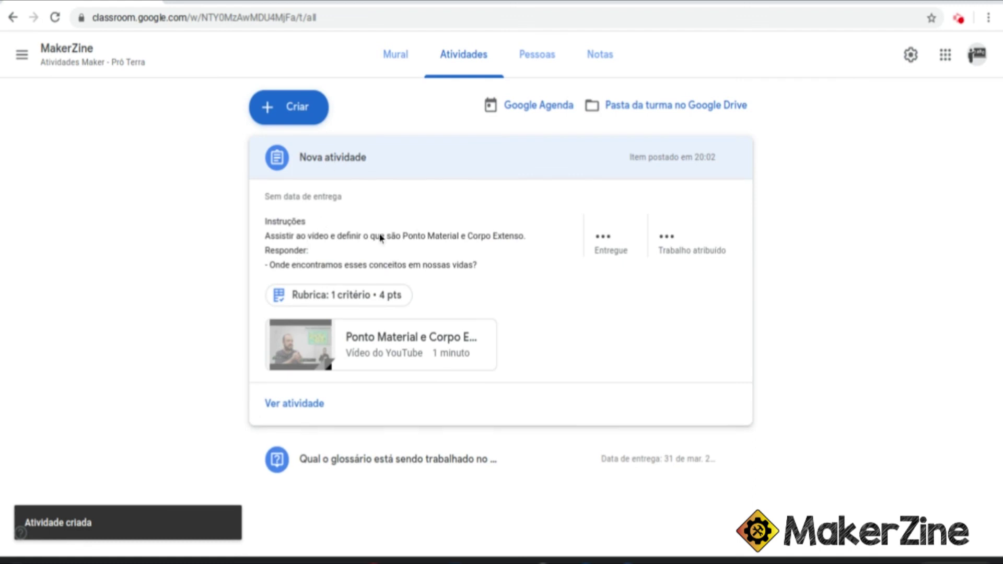
click(351, 296)
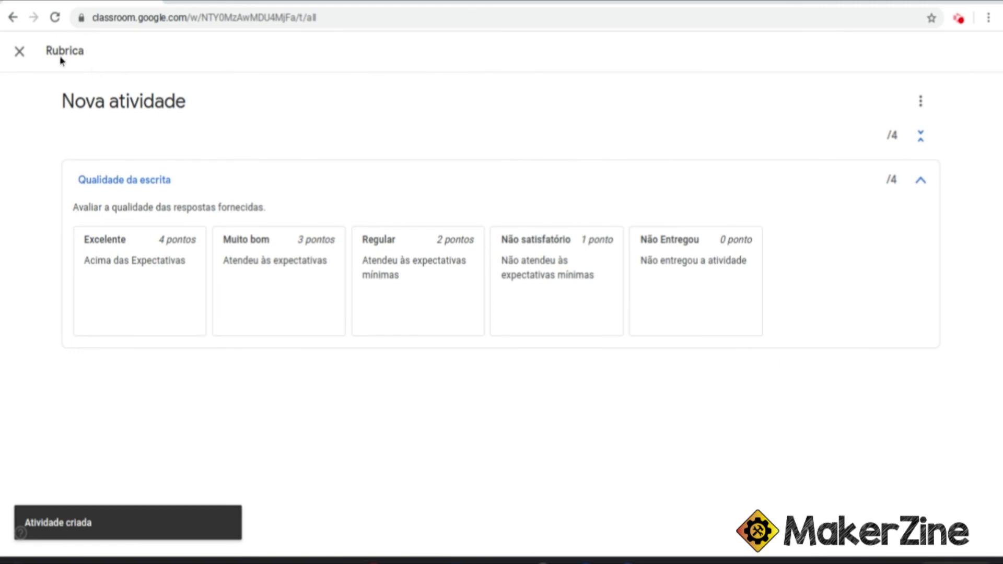
click(20, 56)
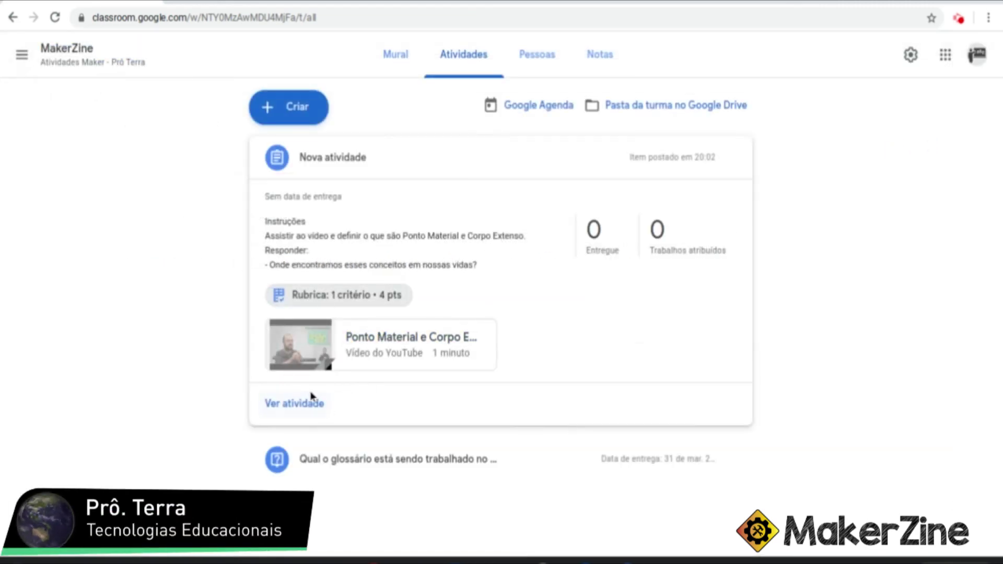
click(294, 403)
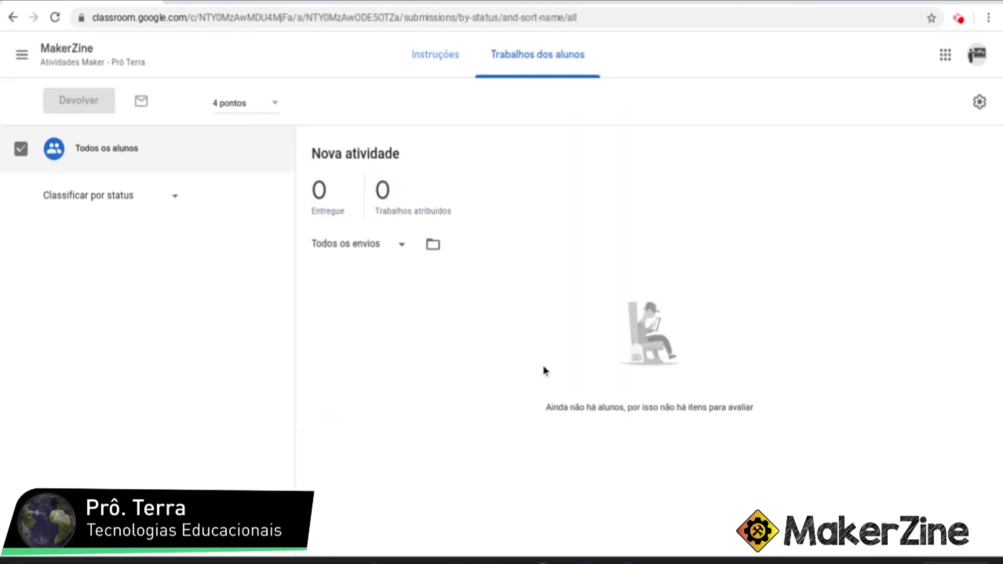
drag(560, 404, 783, 415)
click(765, 417)
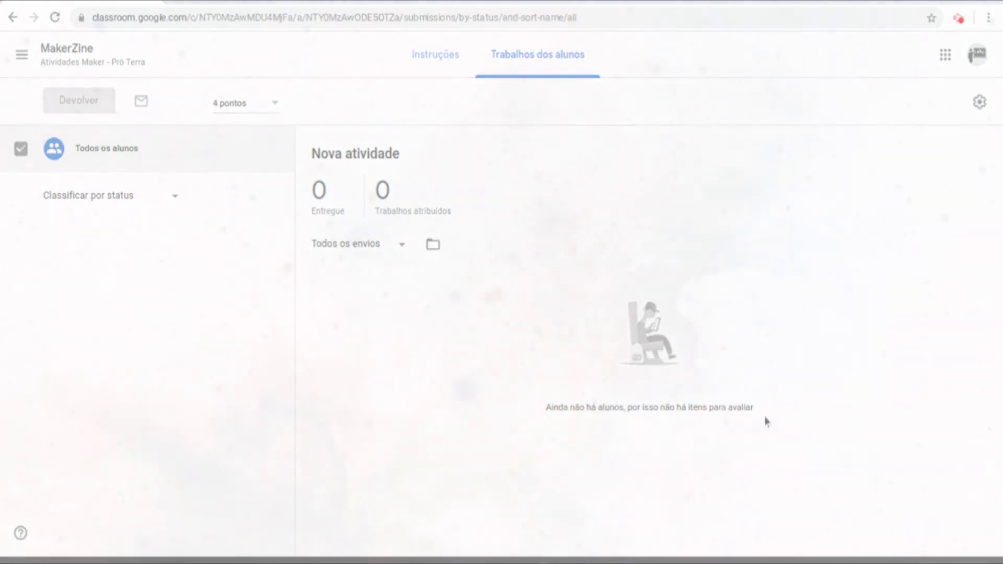